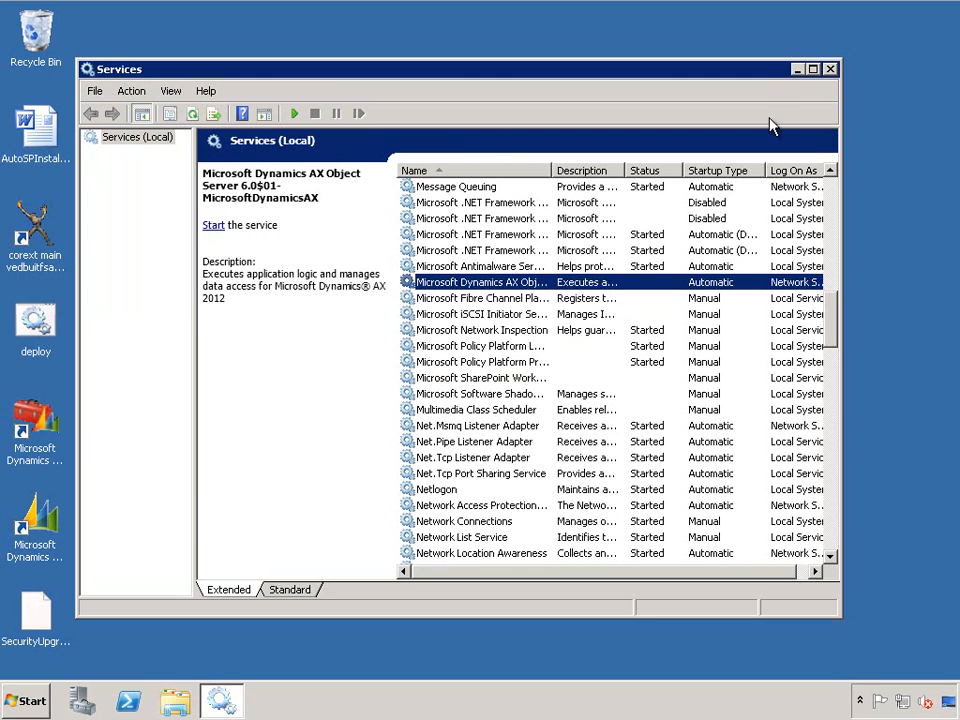
- Minimize the Services window and open the Microsoft Dynamics AX 2012 Configuration utility, allowing it to make changes
click(798, 69)
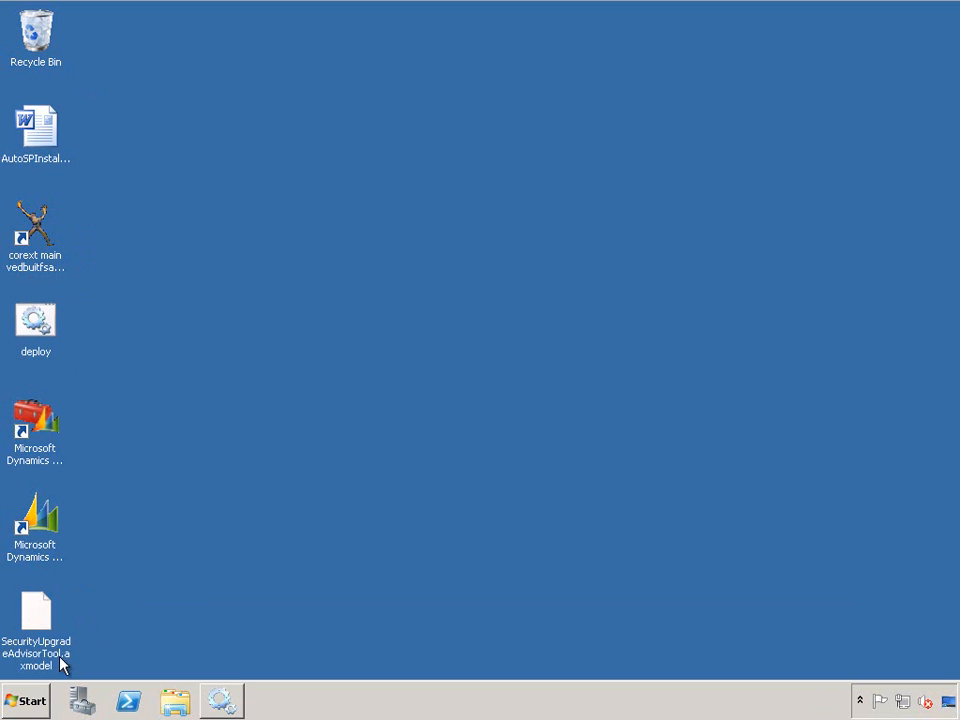
click(30, 700)
mouse_move(315, 529)
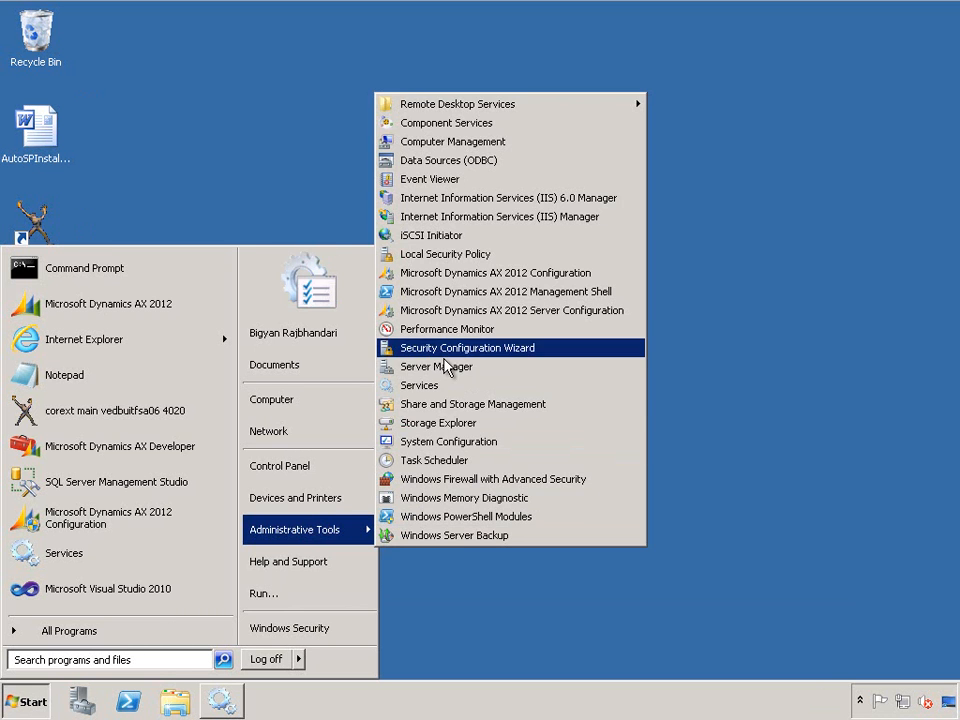
click(530, 273)
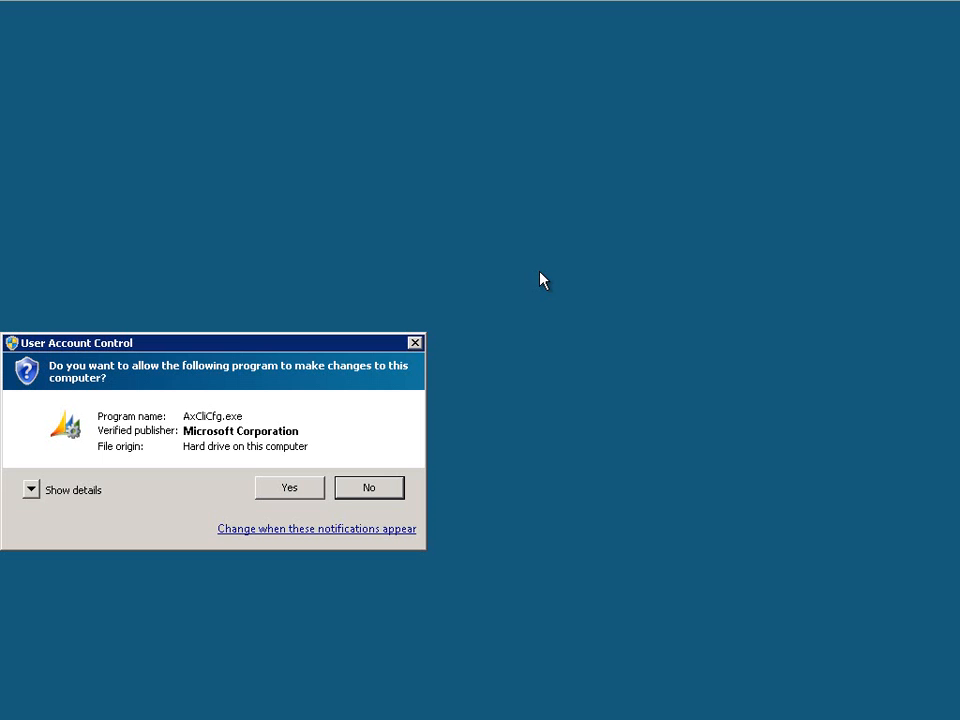
click(311, 494)
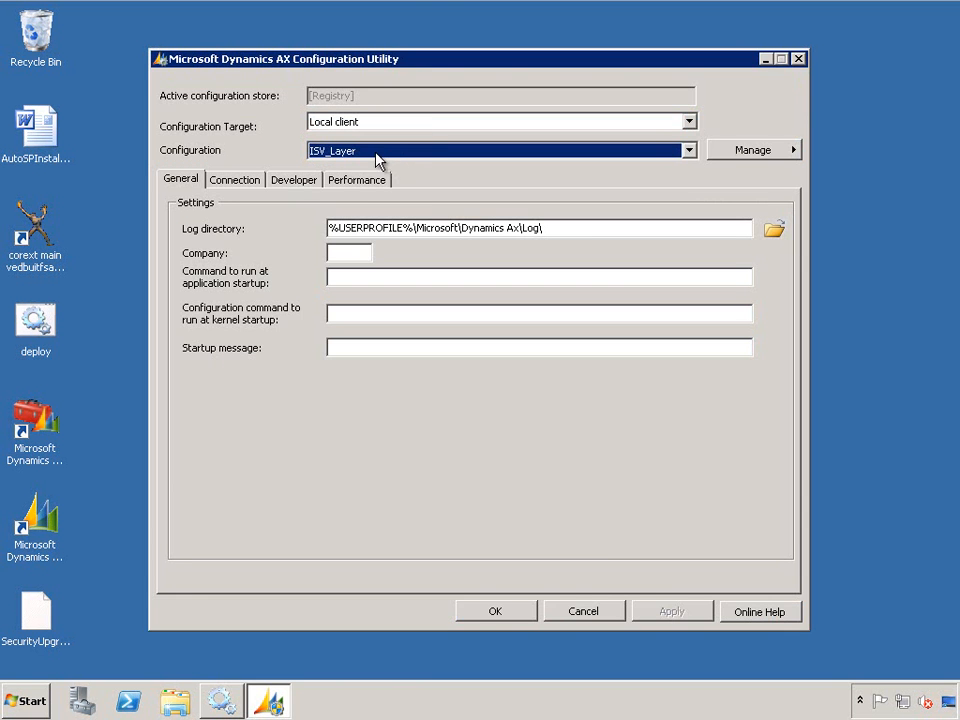
- Check which application object layer the ISV_Layer configuration opens in its developer settings, and close the utility
click(376, 154)
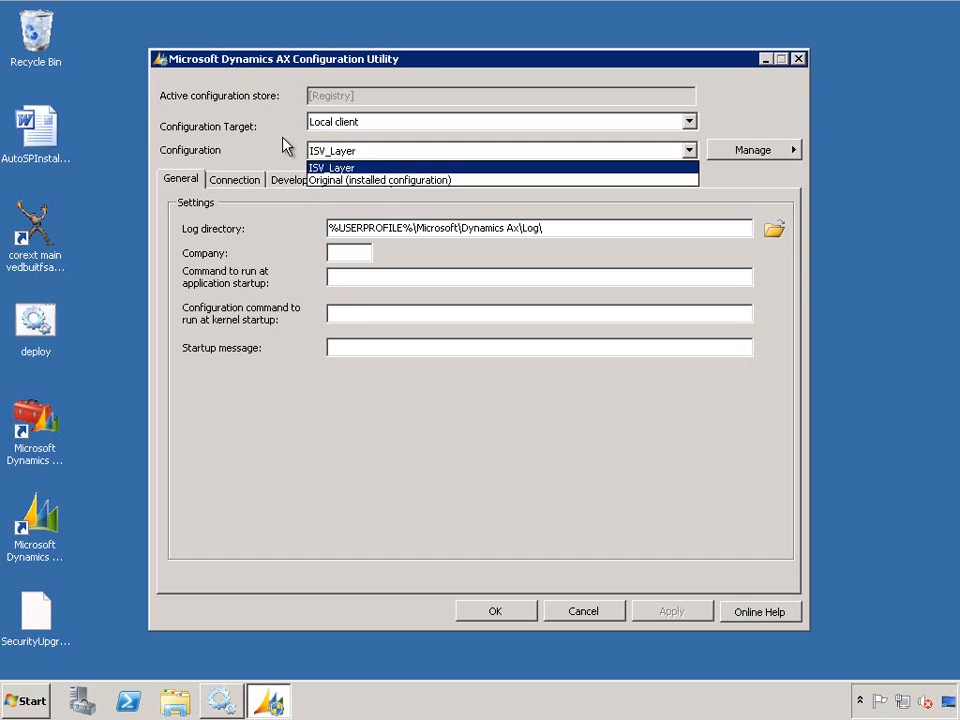
click(376, 168)
click(293, 179)
click(427, 292)
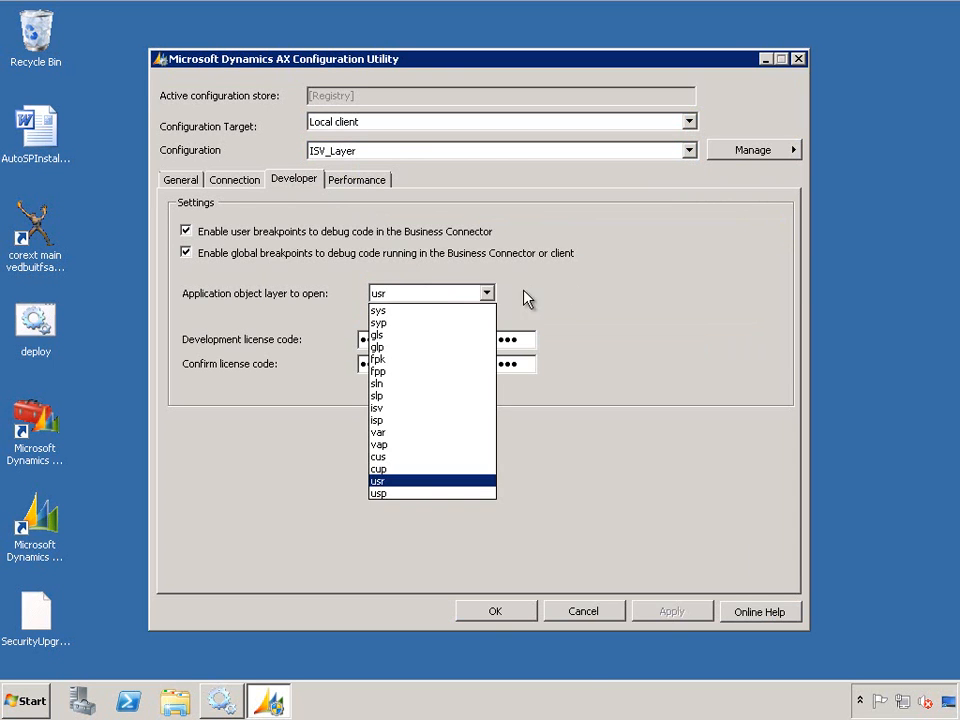
click(525, 298)
click(496, 612)
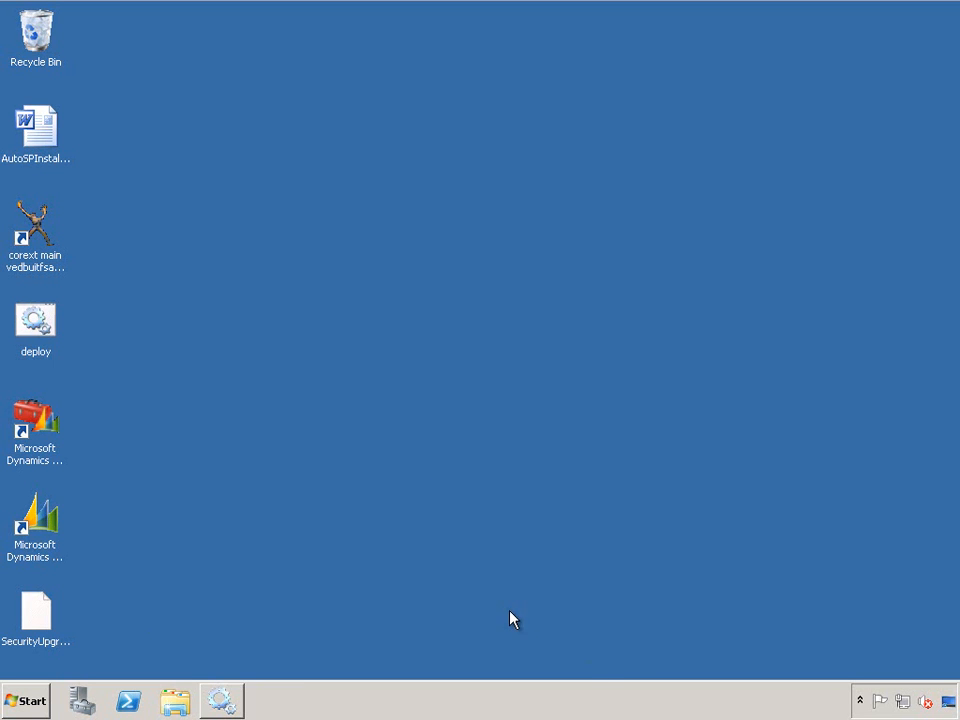
- Open a Command Prompt with administrator rights
click(22, 698)
right_click(101, 272)
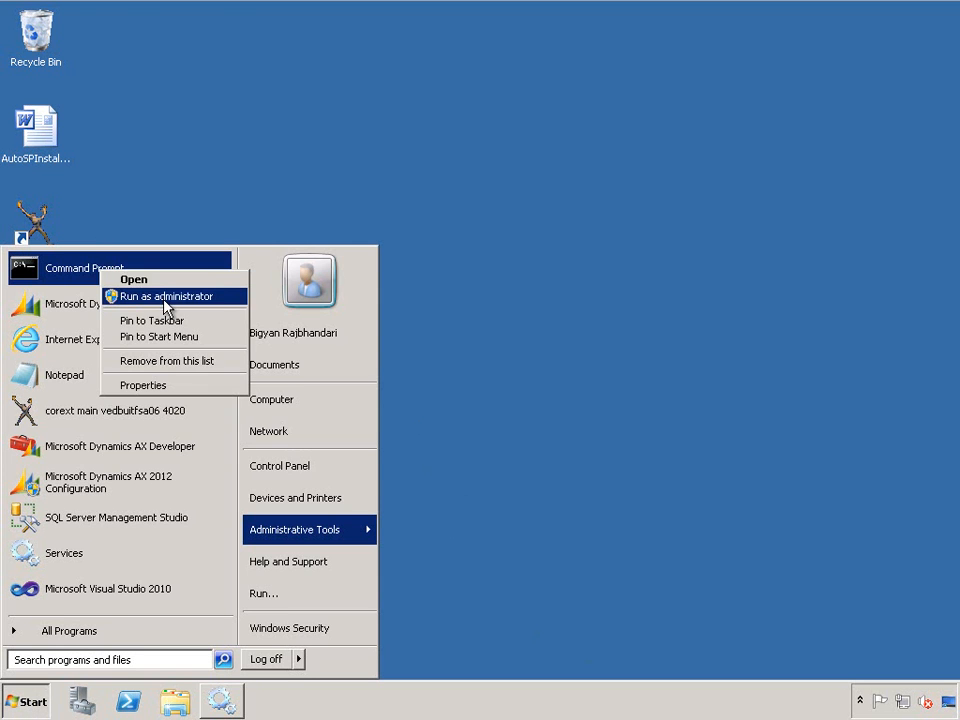
click(165, 300)
click(305, 455)
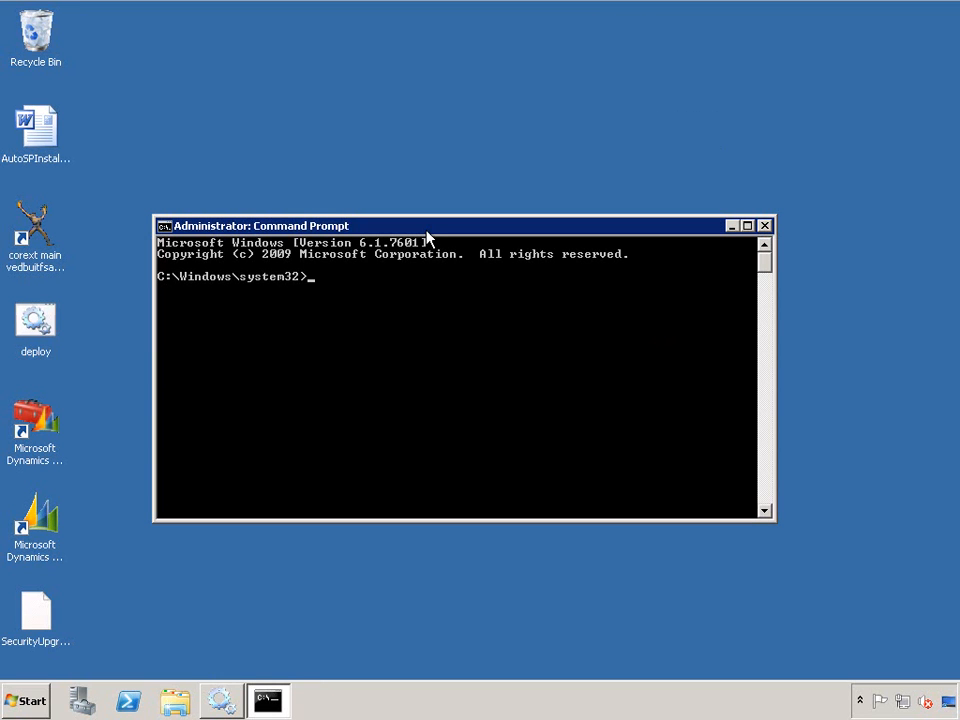
- Change the working directory to \Program Files\Microsoft Dynamics AX\60\ManagementUtilities
text(cd \program)
key(Tab)
text(\mic)
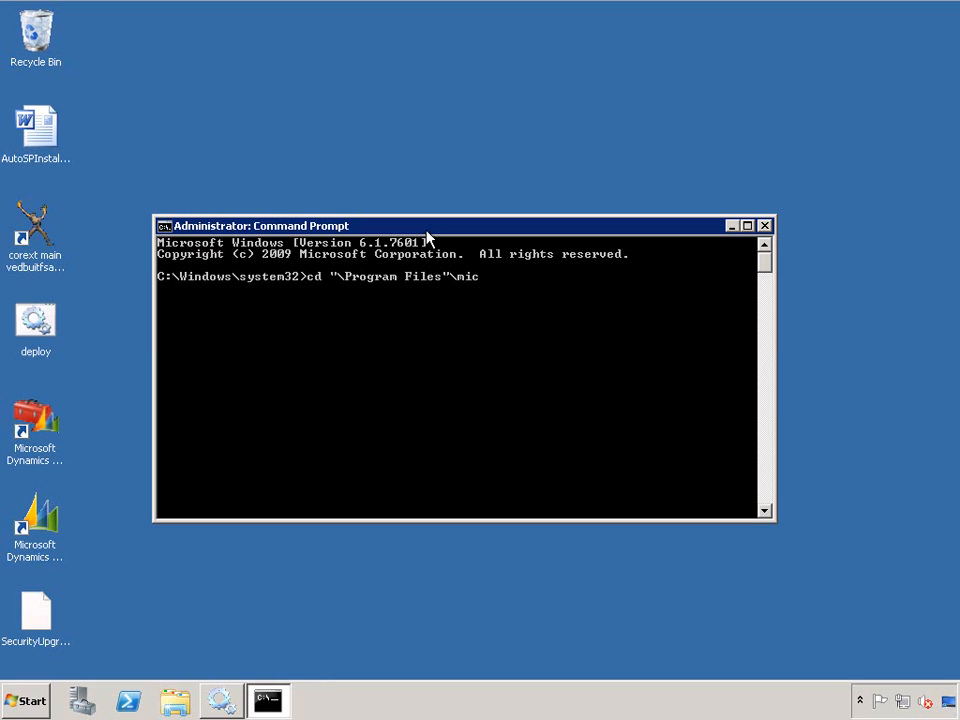
key(Tab)
key(Tab)
text(\)
key(Tab)
text(\ma)
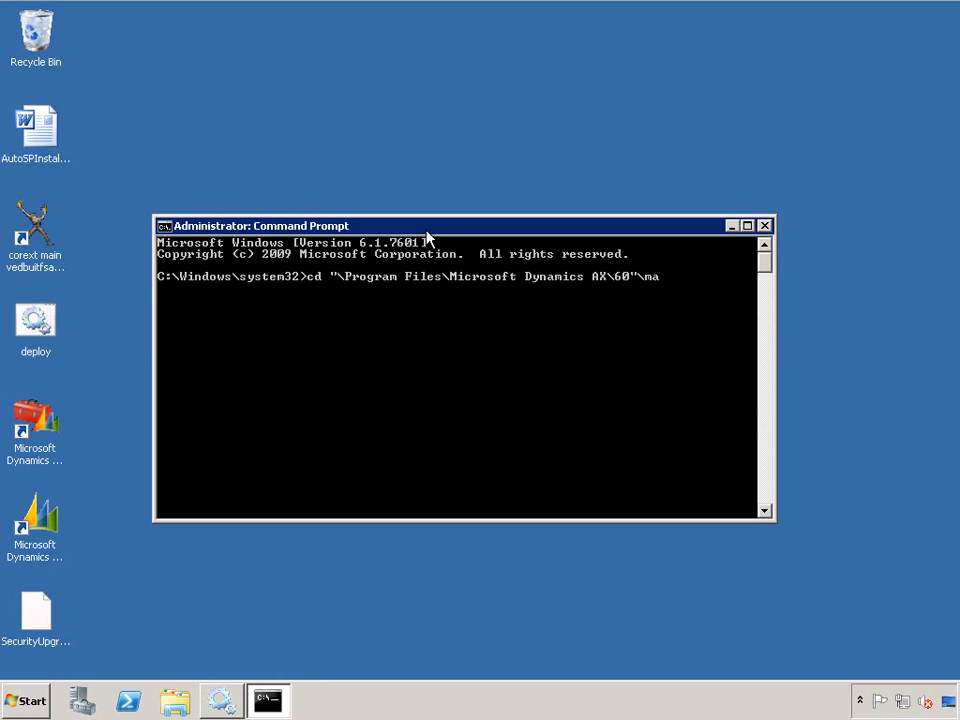
key(Tab)
text(\)
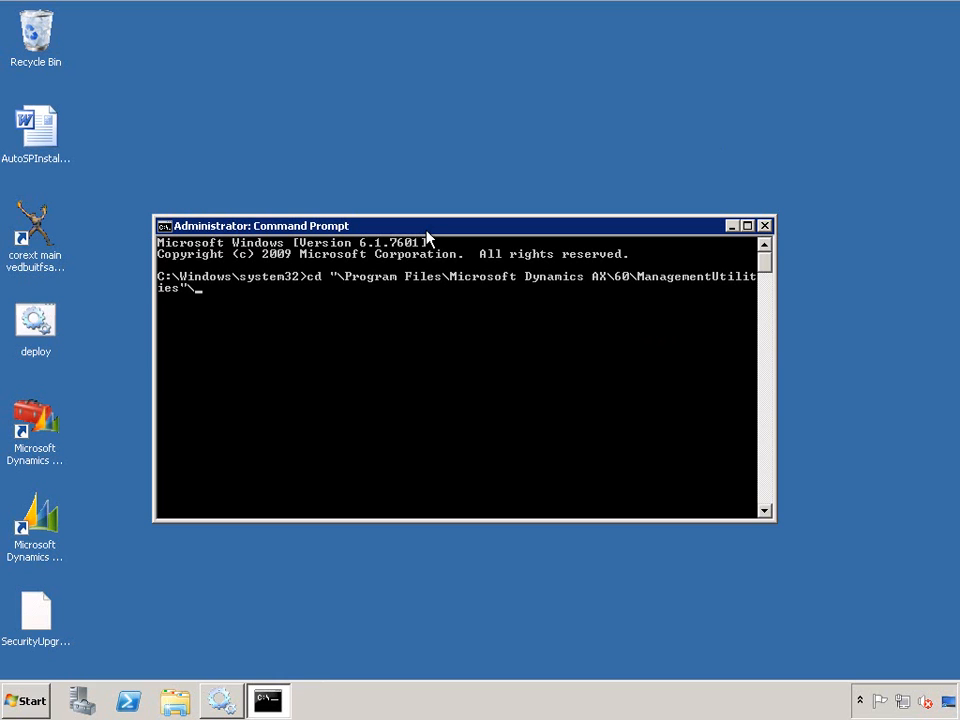
key(Return)
- Import SecurityUpgradeAdvisorTool.axmodel from the desktop with the AXUtil.exe import command and its /file option
text(axutil)
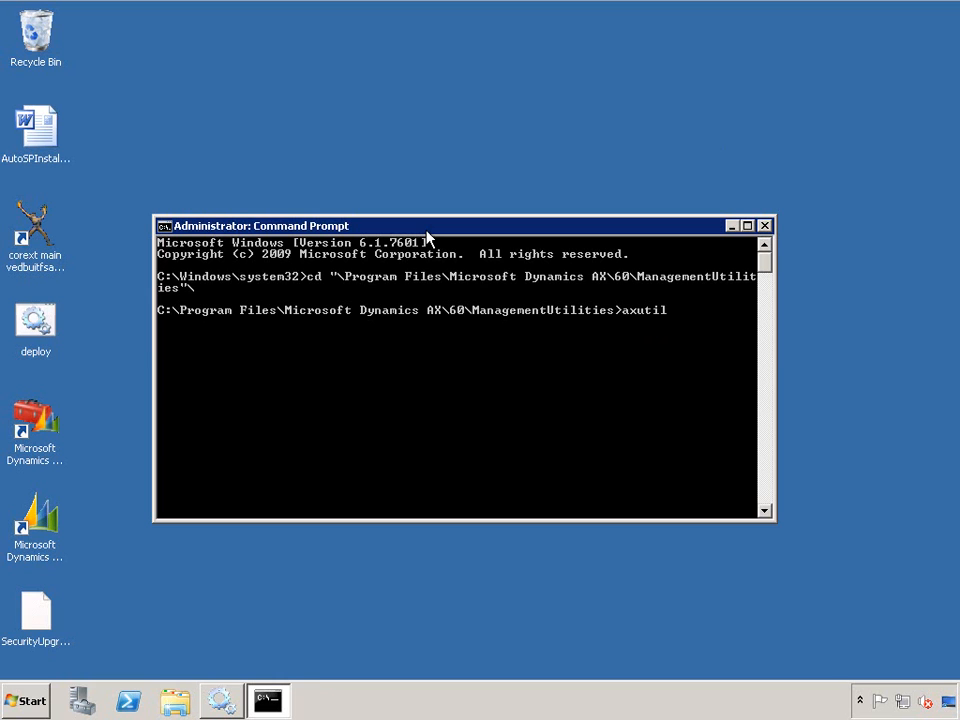
key(Tab)
text(import /file:")
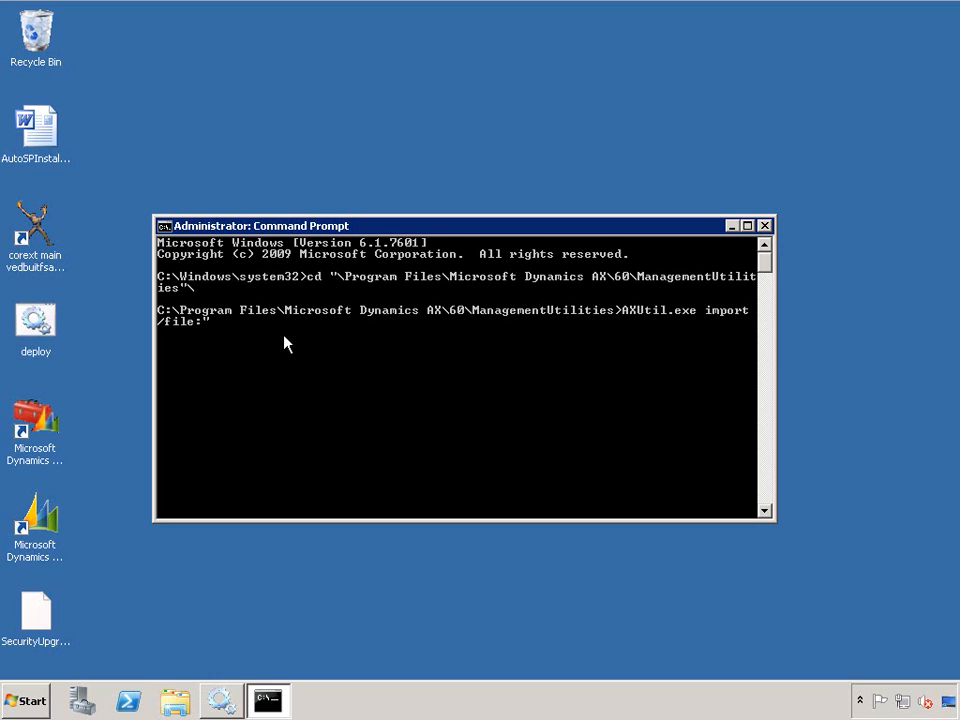
text(c:\use)
key(Tab)
text(\bid)
key(BackSpace)
text(g)
key(Tab)
text(\des)
key(Tab)
text(\Use)
key(Tab)
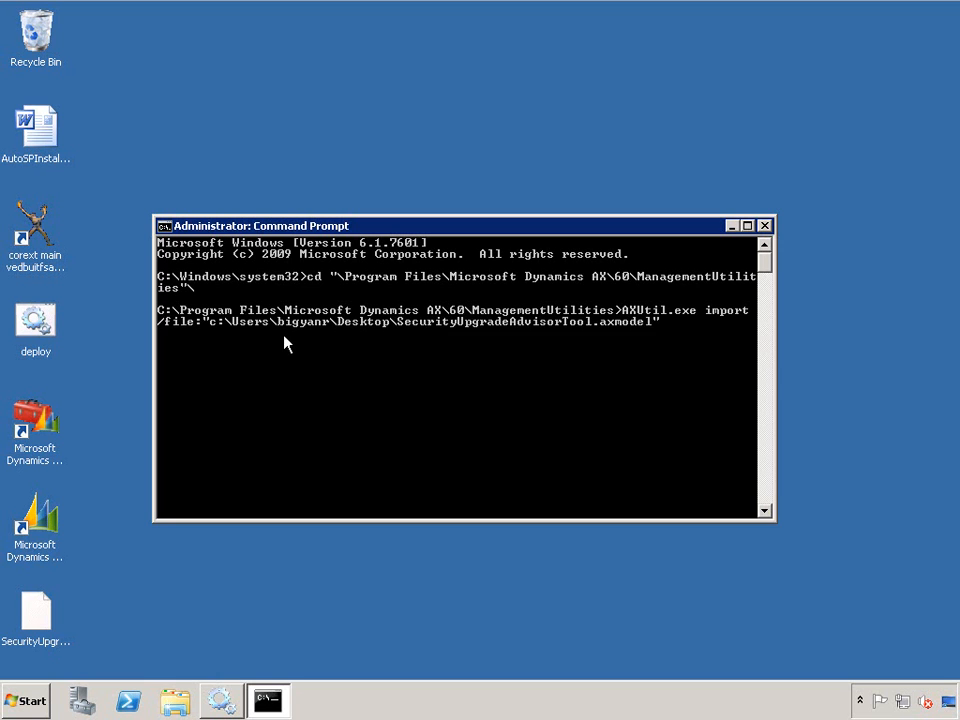
key(Return)
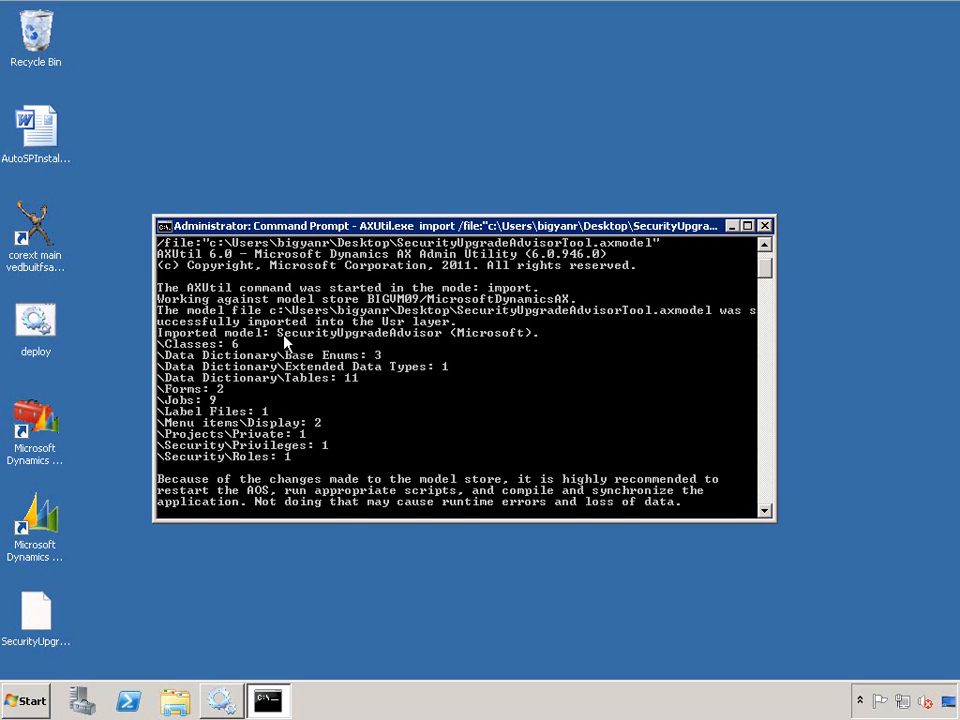
- Start the Microsoft Dynamics AX Object Server service and minimize the Services window
click(222, 699)
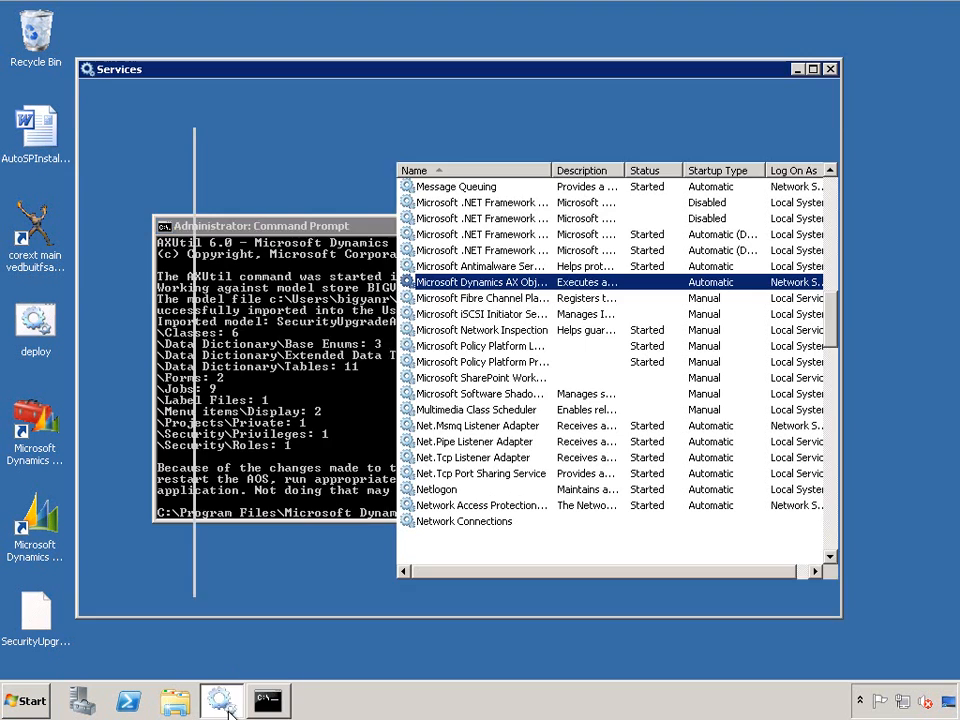
click(294, 113)
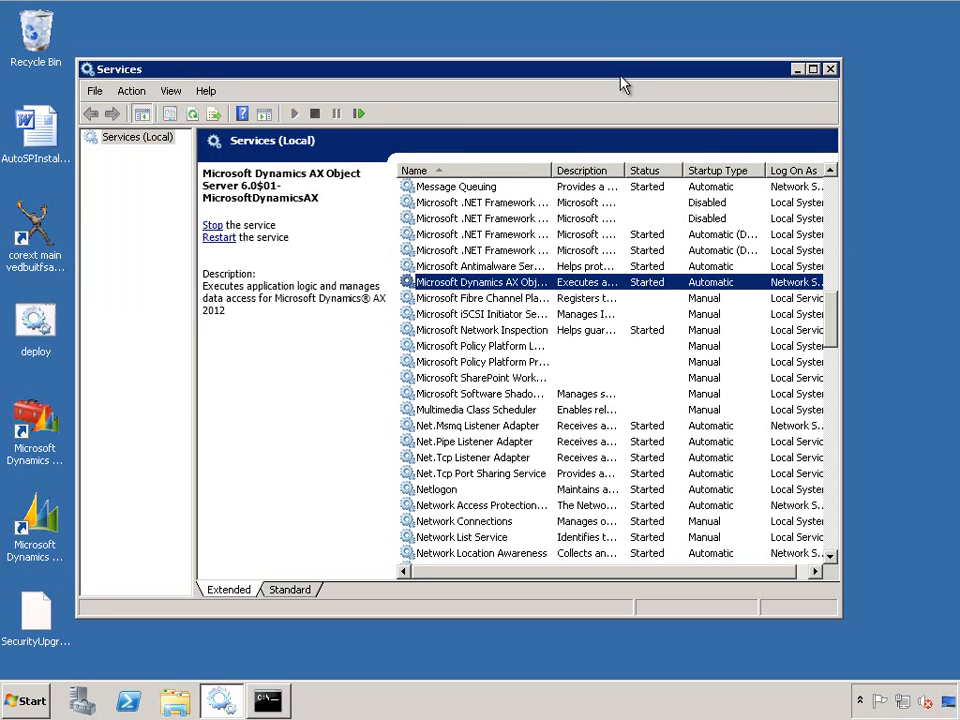
click(797, 69)
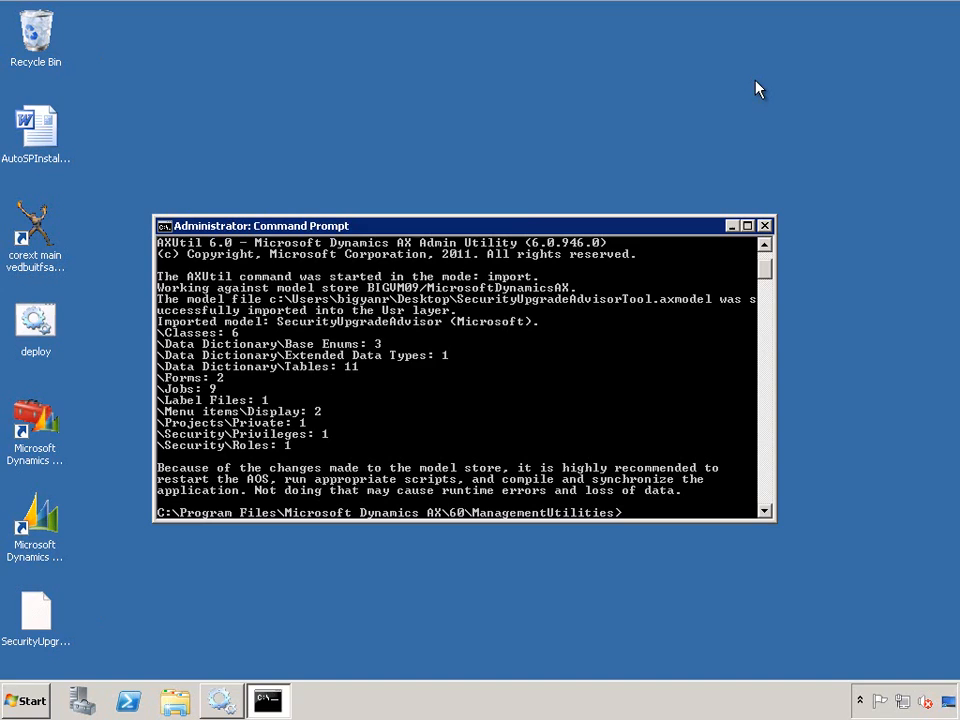
- Open the Microsoft Dynamics AX development workspace and skip the operations offered for the modified model store
double_click(58, 450)
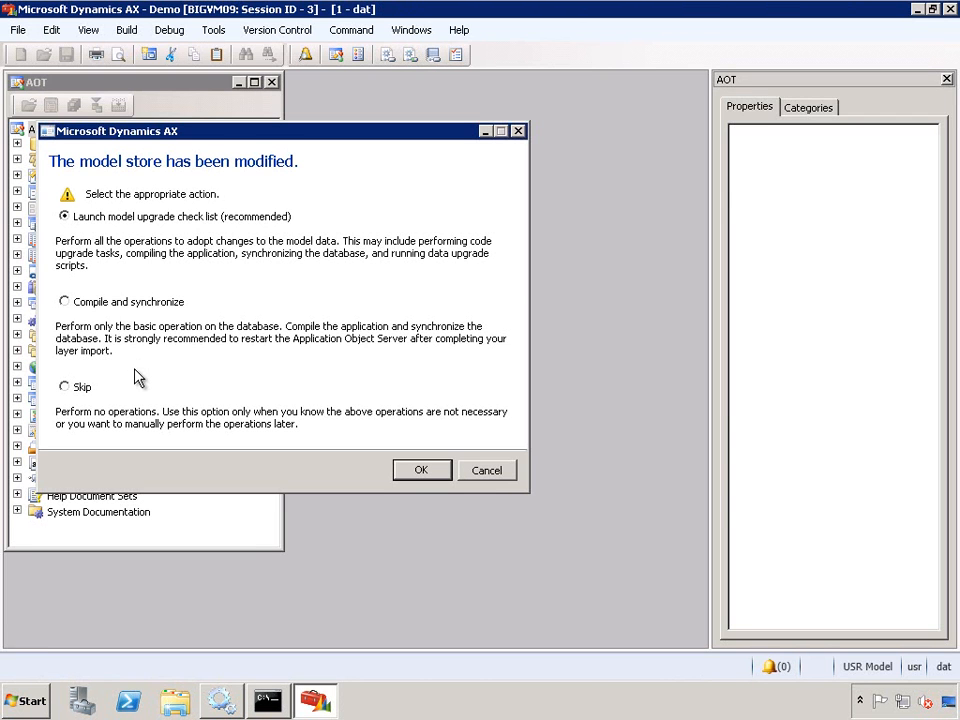
click(65, 386)
click(422, 471)
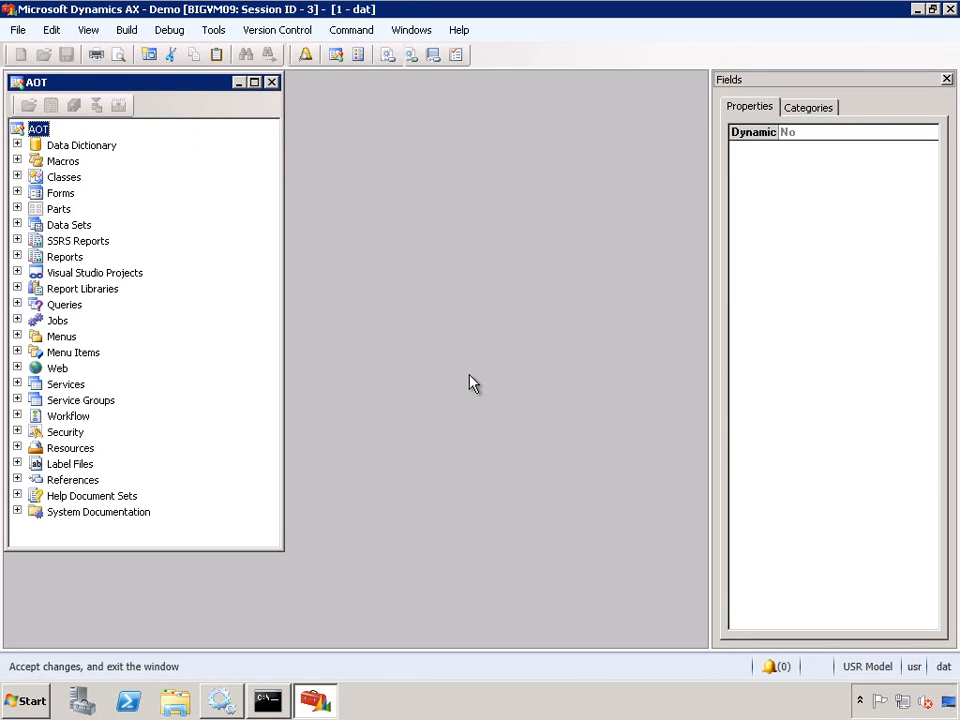
- Change the current model to SecurityUpgradeAdvisor
double_click(858, 668)
click(30, 186)
click(246, 383)
- Open the private SecurityUpgradeAdvisor project, enlarge its window and compile the project
click(88, 30)
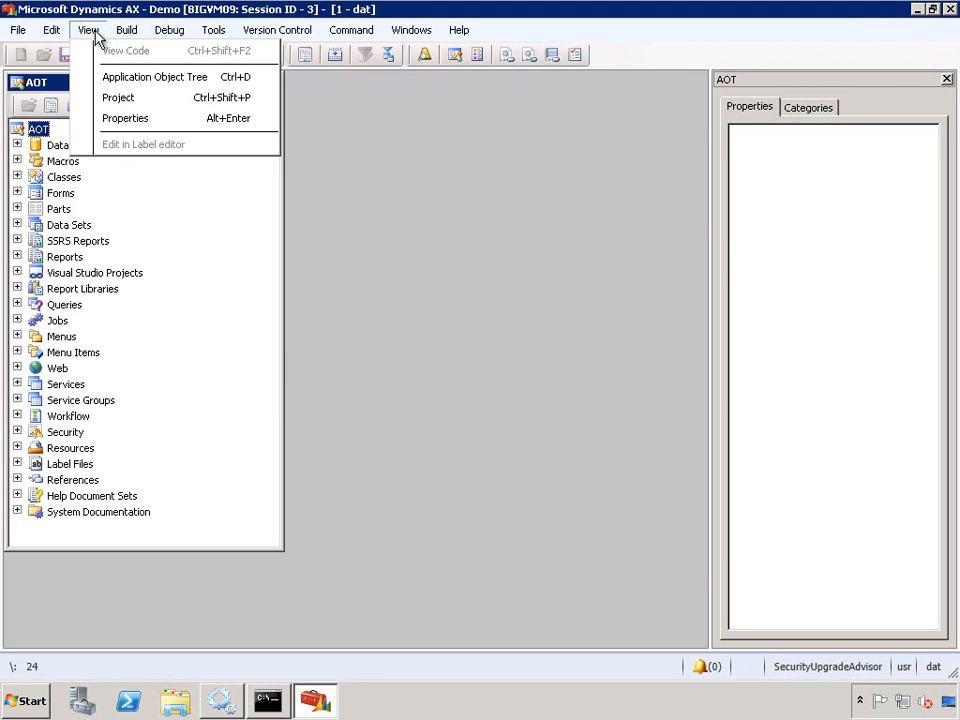
click(150, 98)
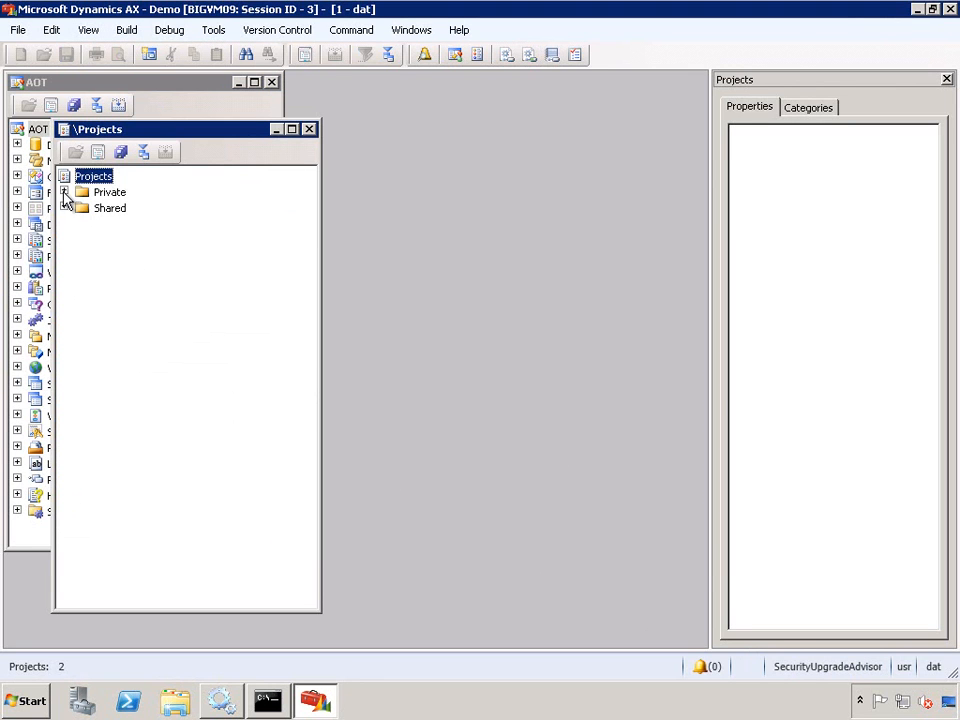
double_click(108, 191)
double_click(160, 224)
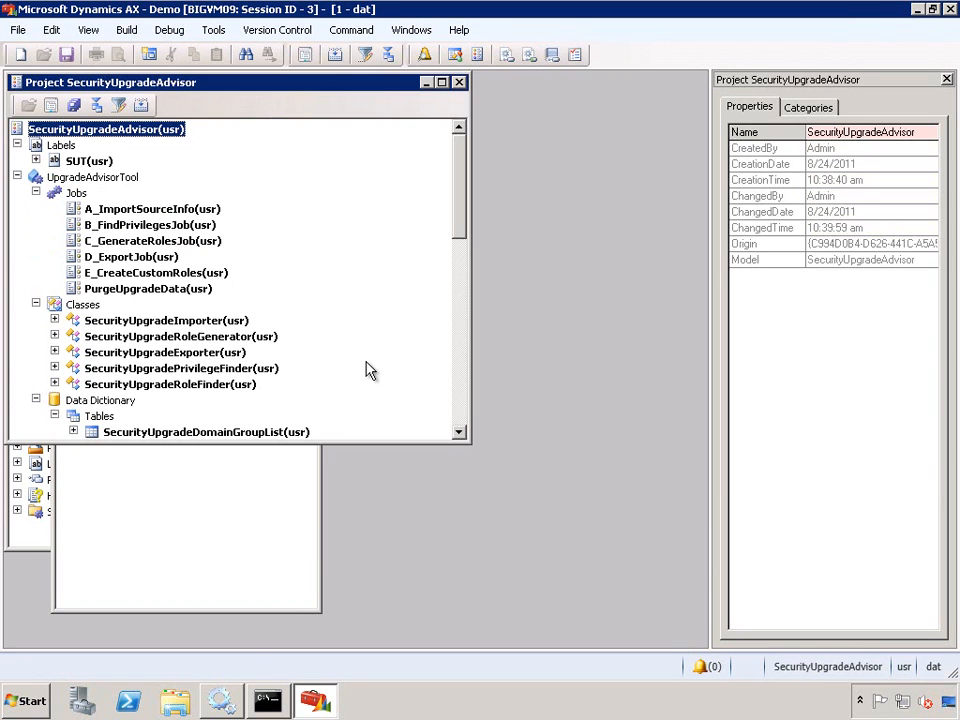
drag(466, 441, 625, 586)
click(143, 106)
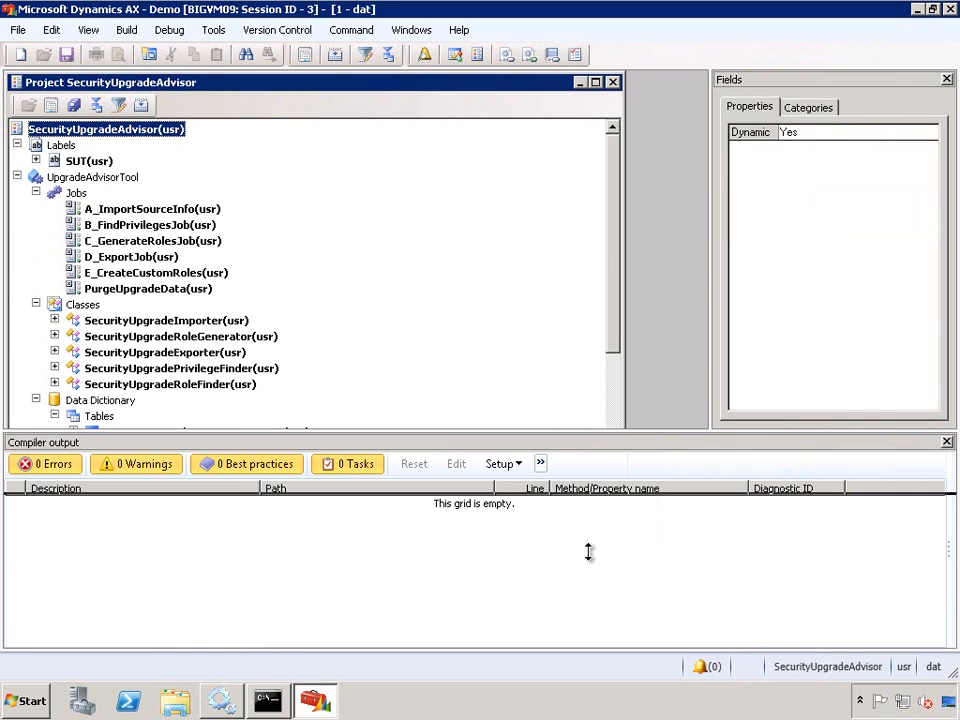
- Synchronize all tables under UpgradeAdvisorTool's Data Dictionary, from SecurityUpgradeDomainGroupList to SecurityUpgradeSource
drag(620, 270, 628, 370)
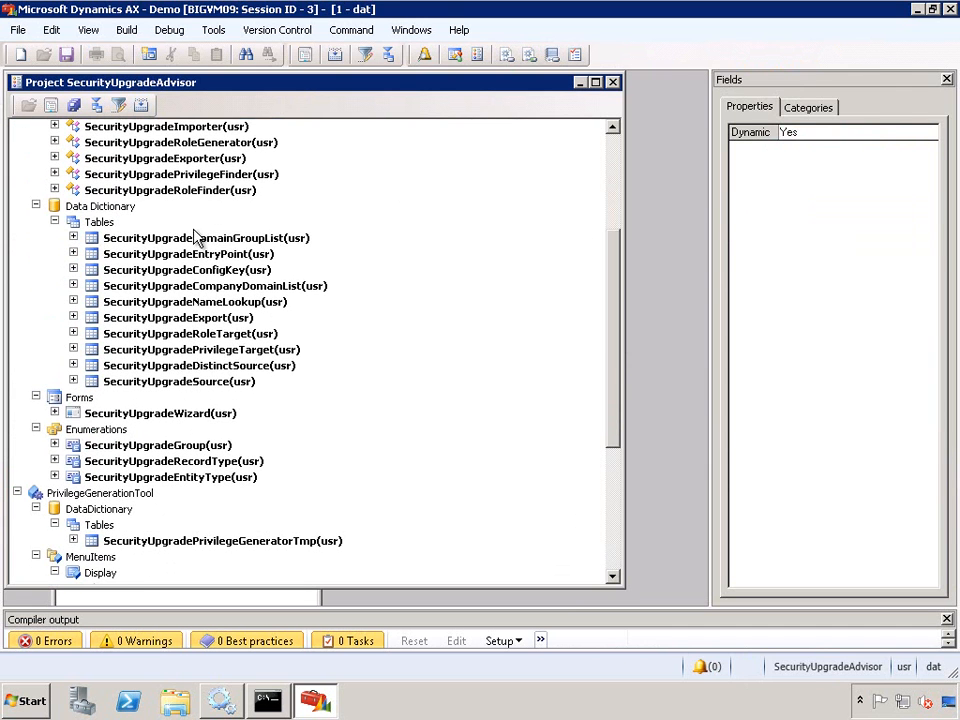
click(195, 238)
shift+click(193, 384)
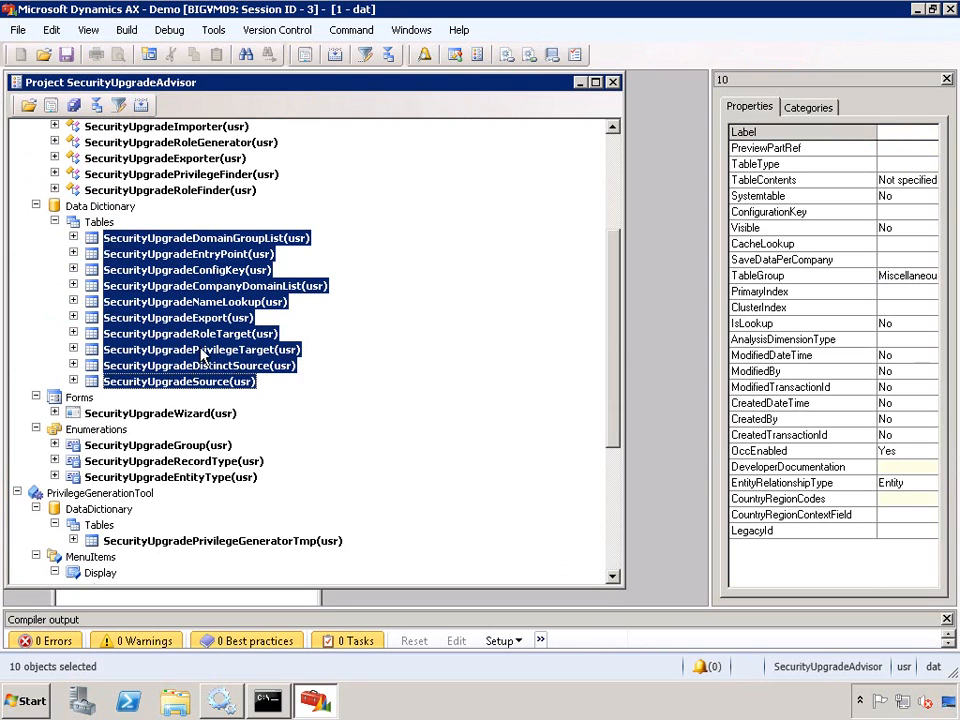
right_click(198, 386)
click(275, 591)
- Synchronize the SecurityUpgradePrivilegeGeneratorTmp table and collapse the Jobs, Classes, Data Dictionary, PrivilegeGenerationTool and BPFix nodes of the project
click(229, 541)
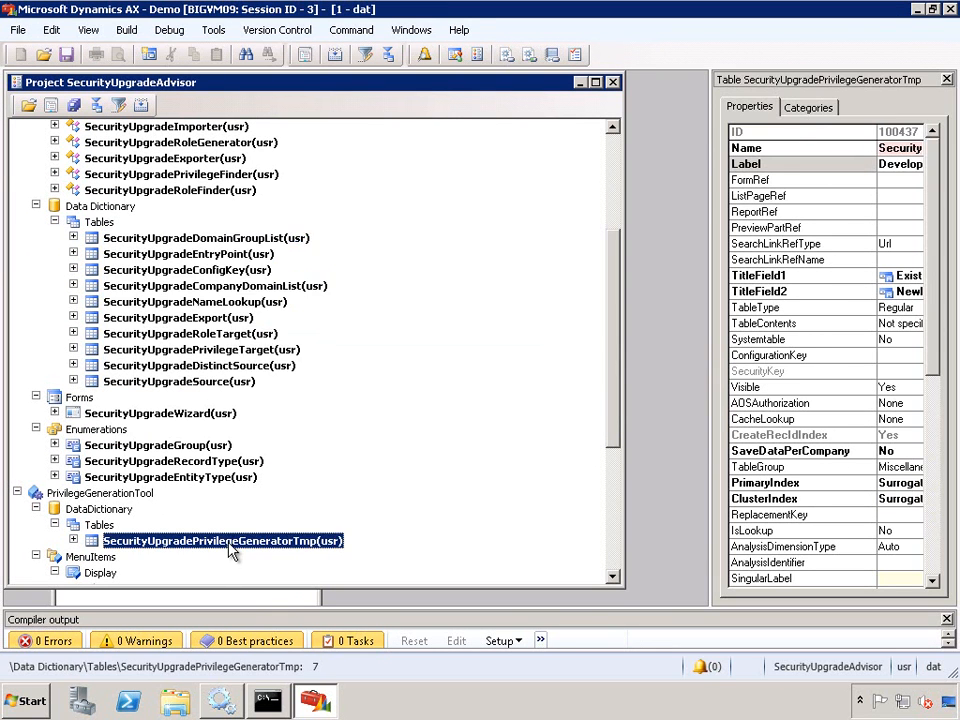
right_click(229, 541)
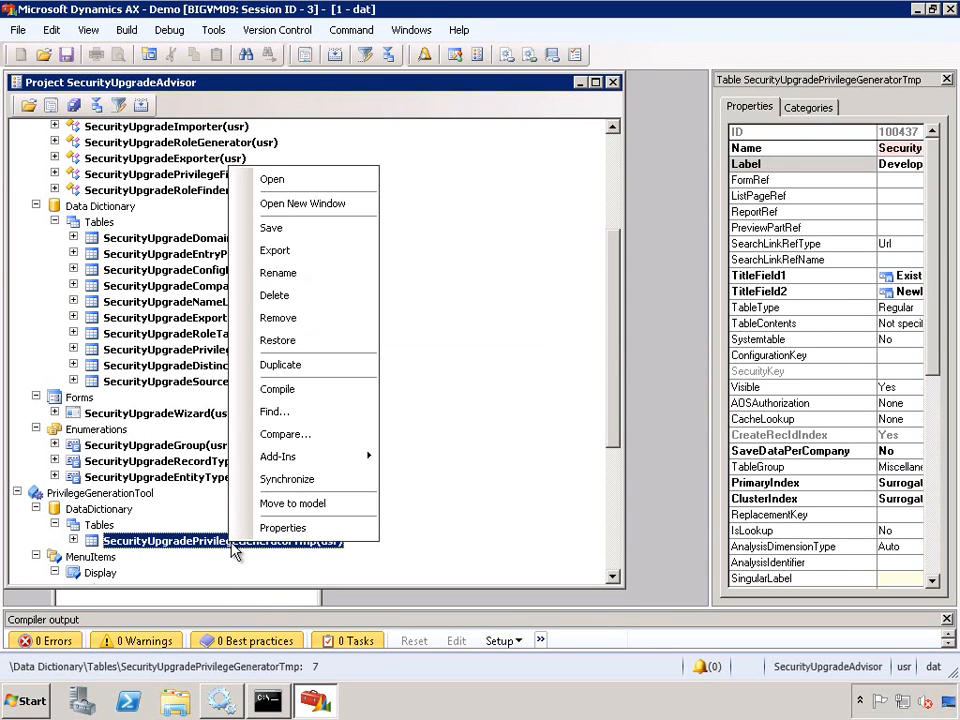
click(318, 479)
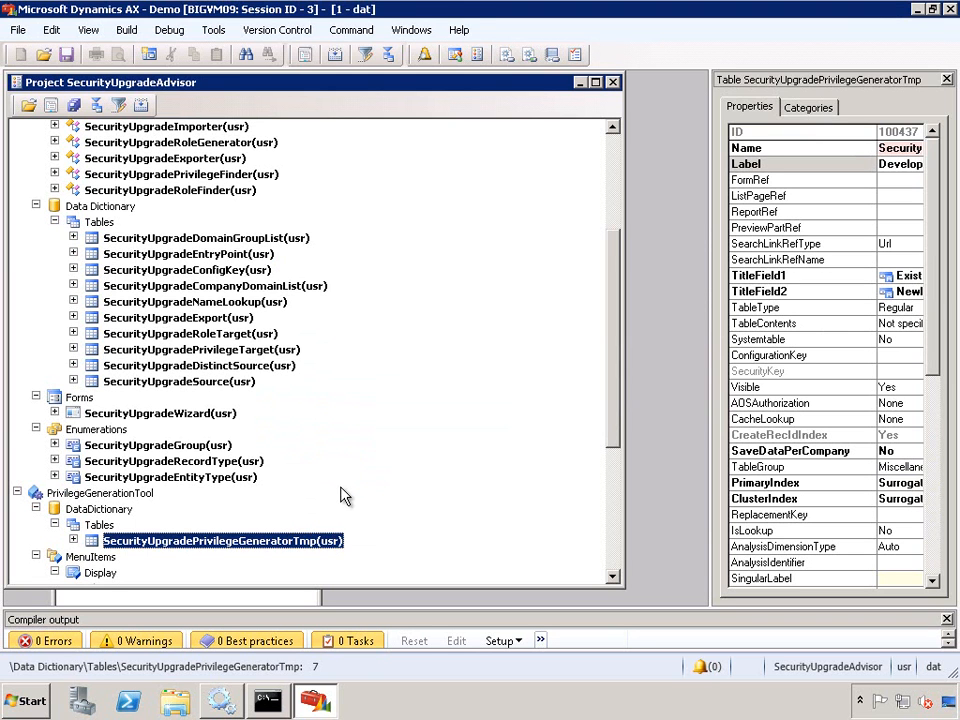
drag(613, 401, 561, 249)
double_click(48, 178)
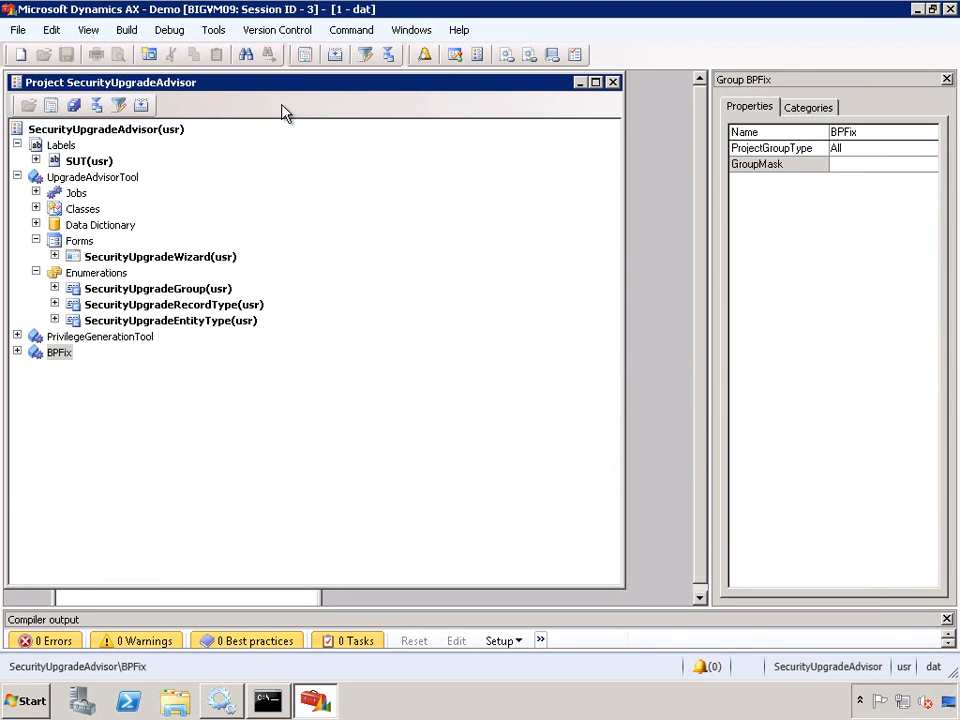
- Start a new model in the usr layer and name it SecurityUpgradeSettings
click(213, 30)
mouse_move(306, 77)
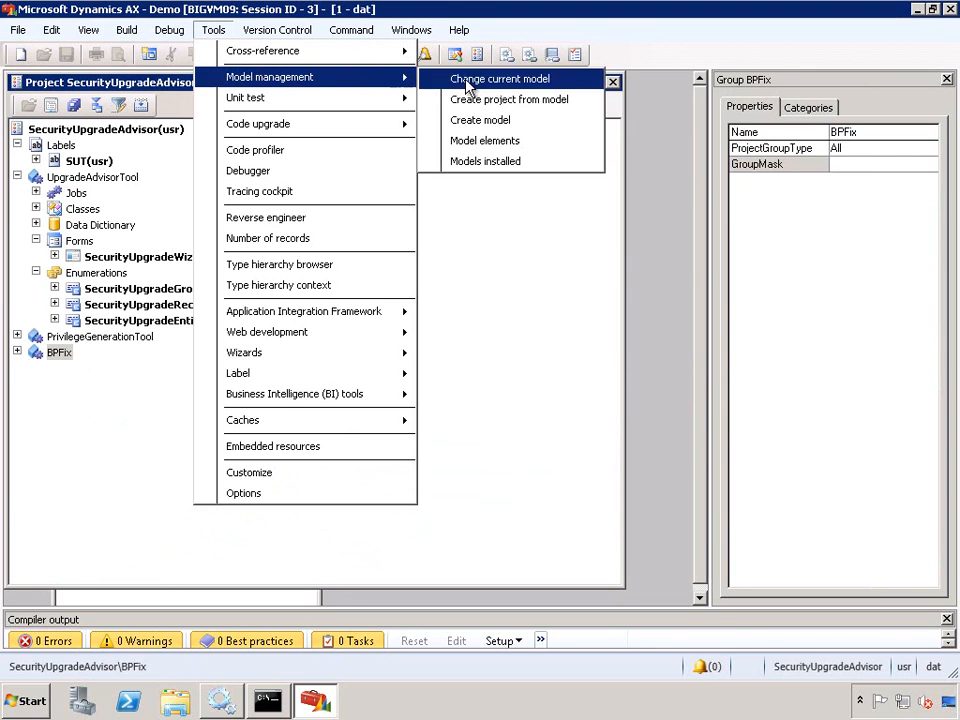
click(496, 120)
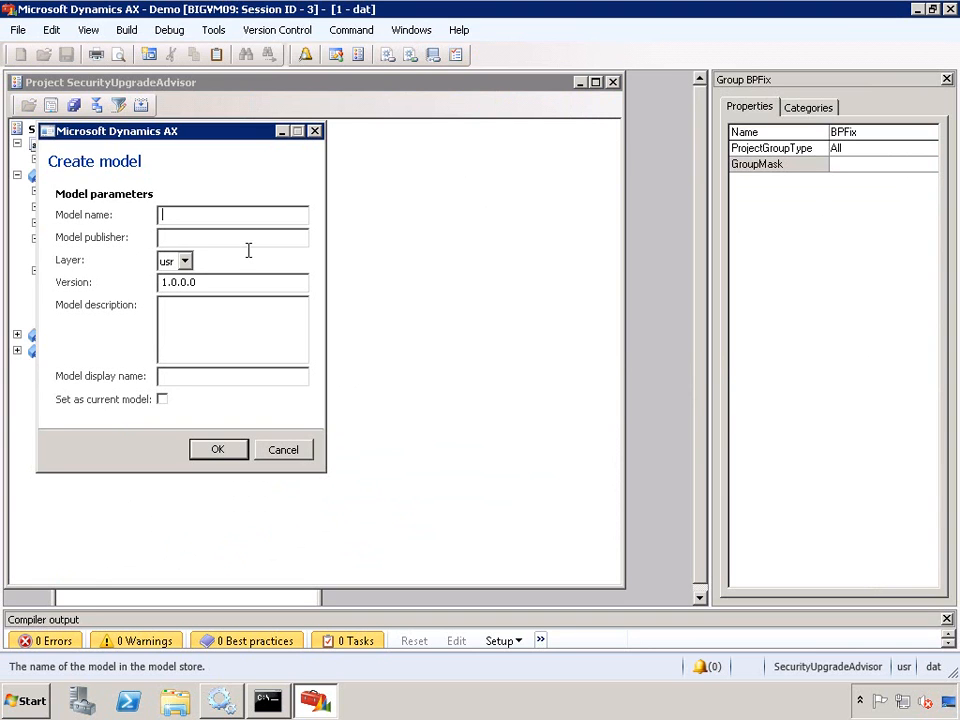
text(SEcurityUpgrade)
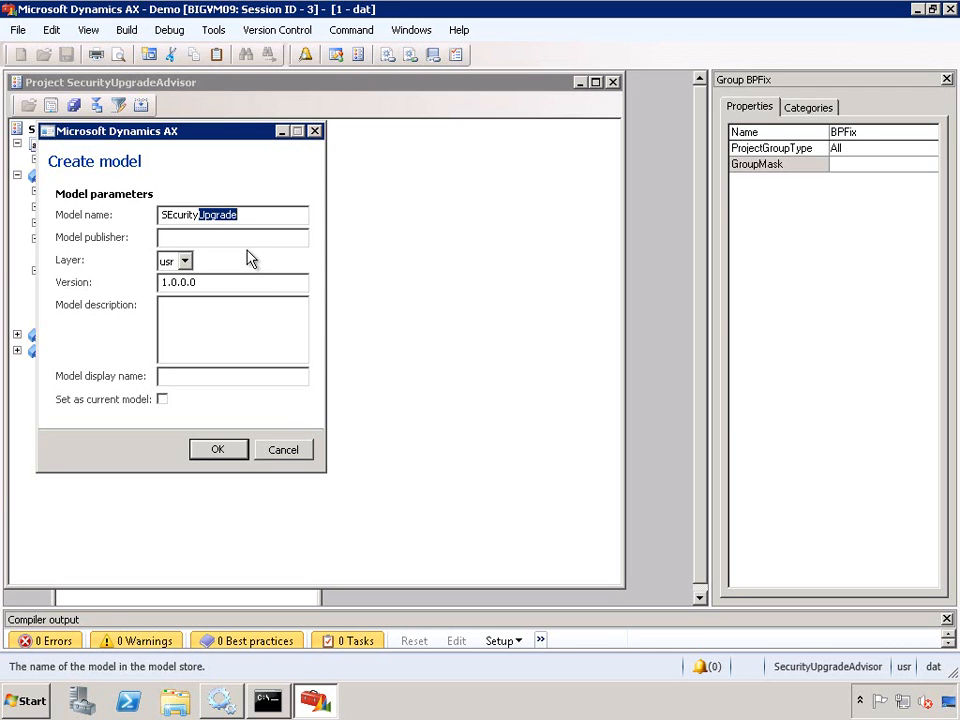
key(Home)
key(Right)
key(Right)
key(BackSpace)
text(e)
key(End)
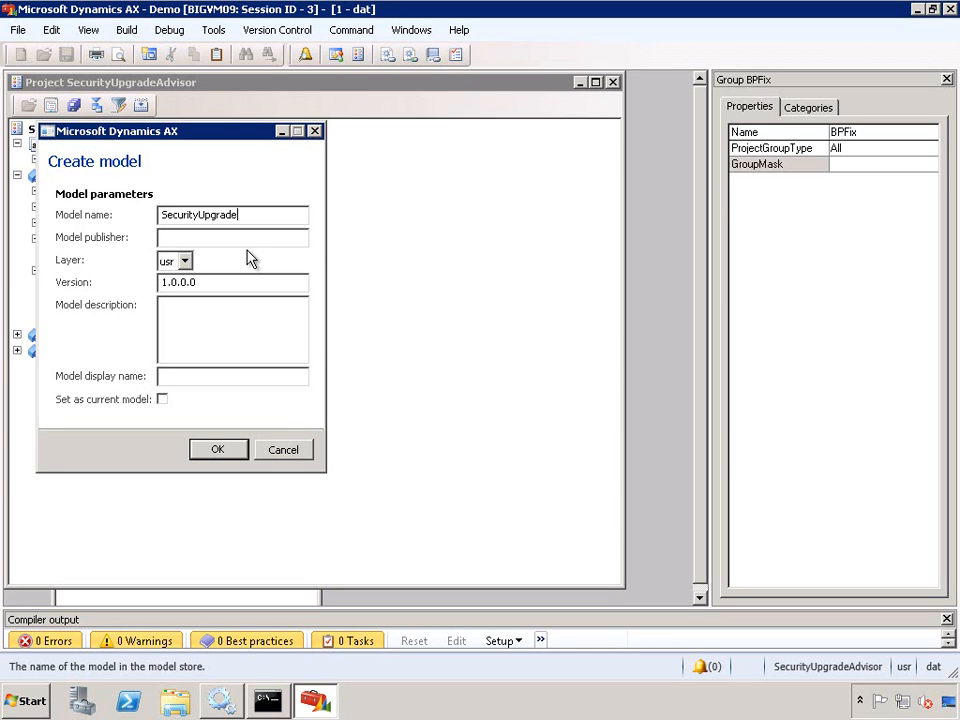
text(D)
key(BackSpace)
text(Settings)
- Set the new model as the current model, create it and close the information log
click(163, 399)
click(214, 451)
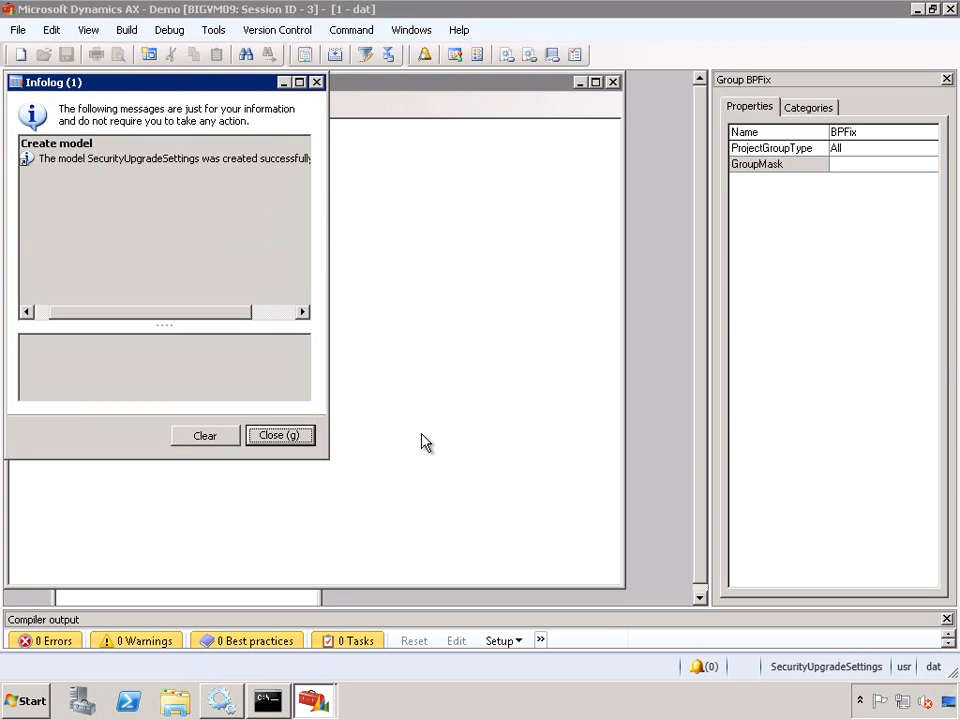
click(302, 438)
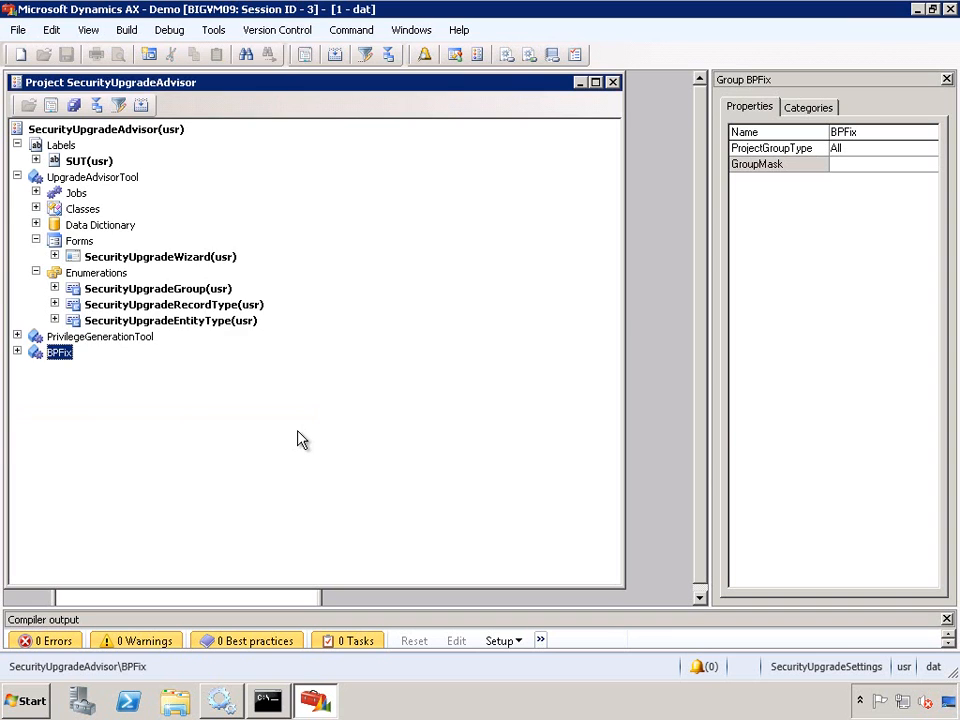
- Open the SecurityUpgradeWizard form from the Forms group of UpgradeAdvisorTool
click(17, 177)
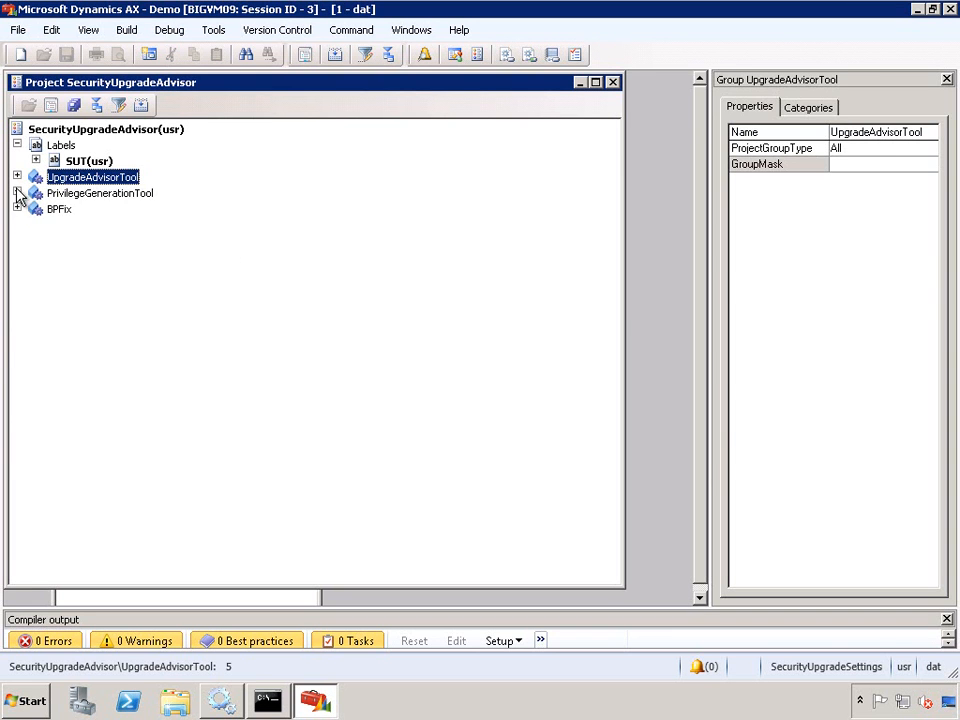
click(17, 177)
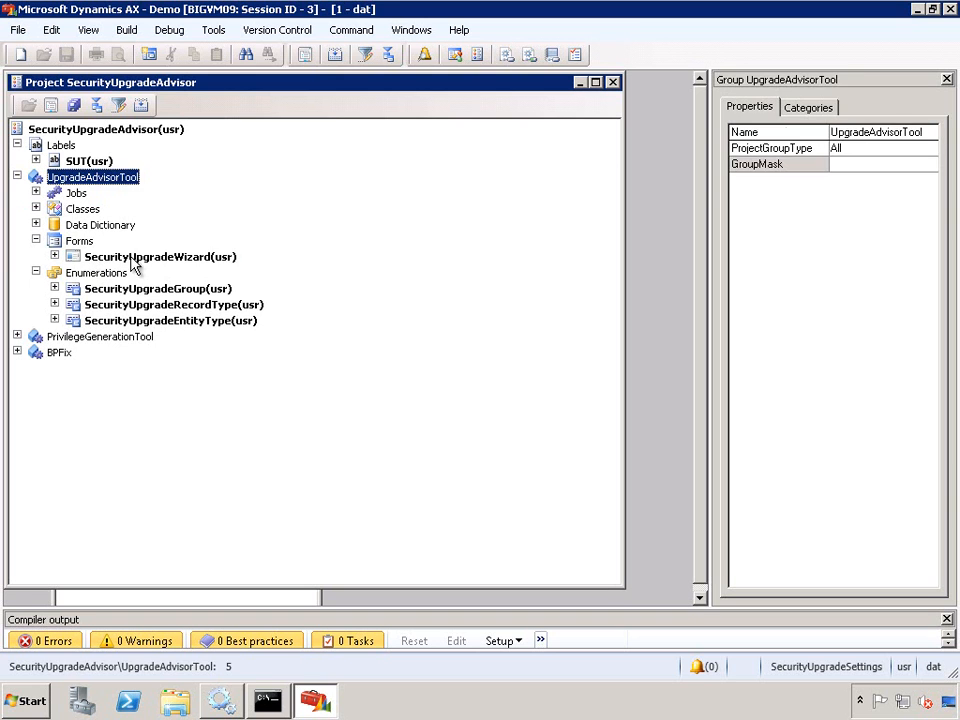
click(90, 258)
click(84, 257)
click(80, 242)
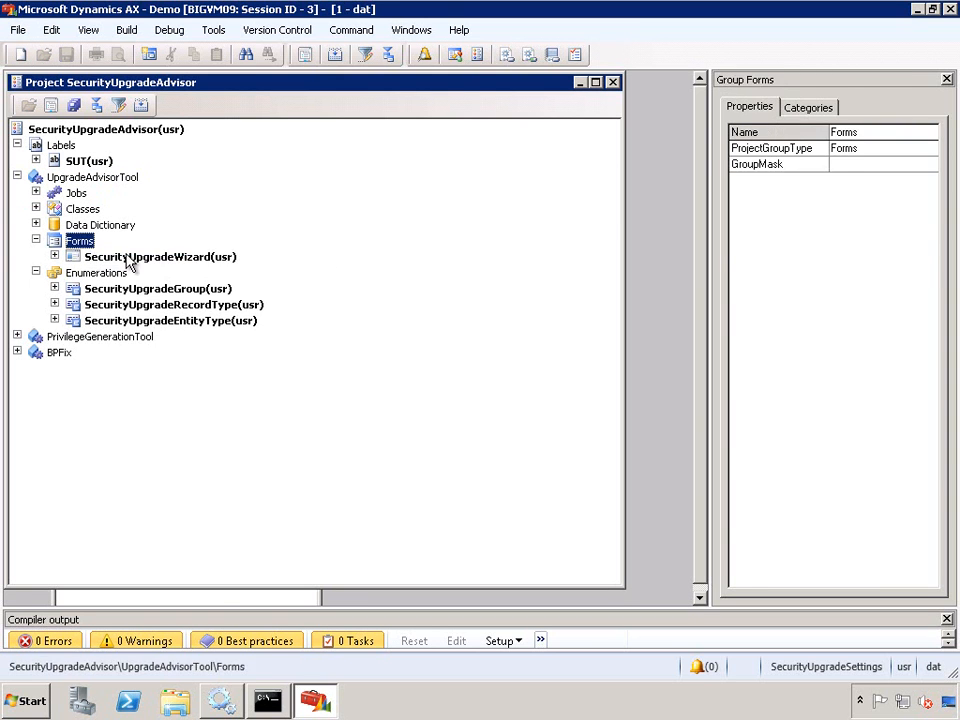
right_click(130, 257)
click(172, 268)
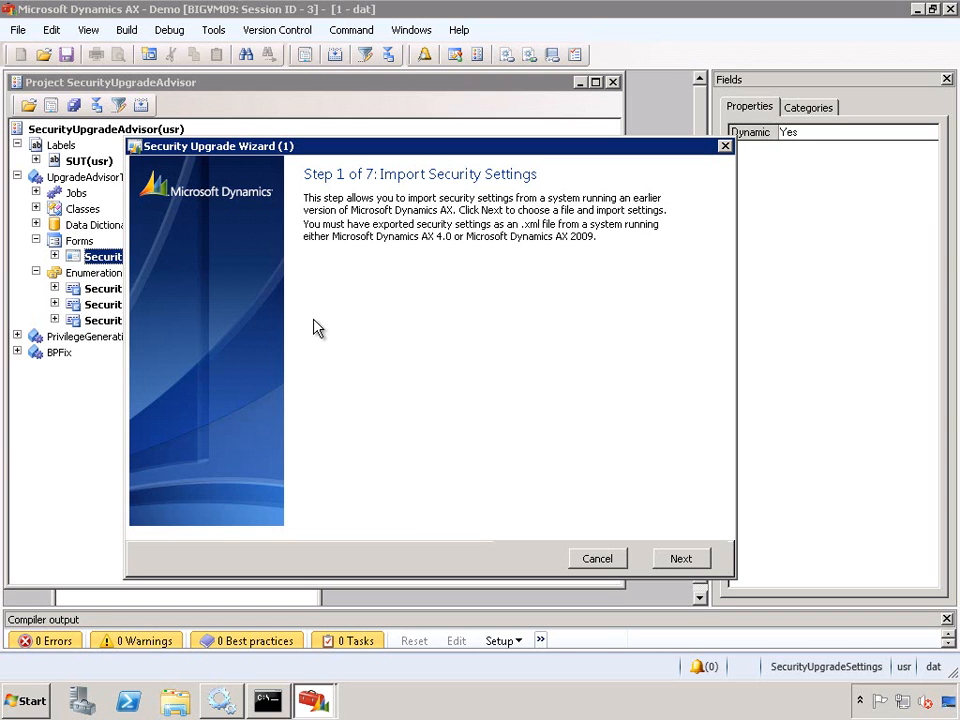
- Paste the copied AX2009demodata XML file onto the Desktop and import its security settings in the wizard
click(688, 558)
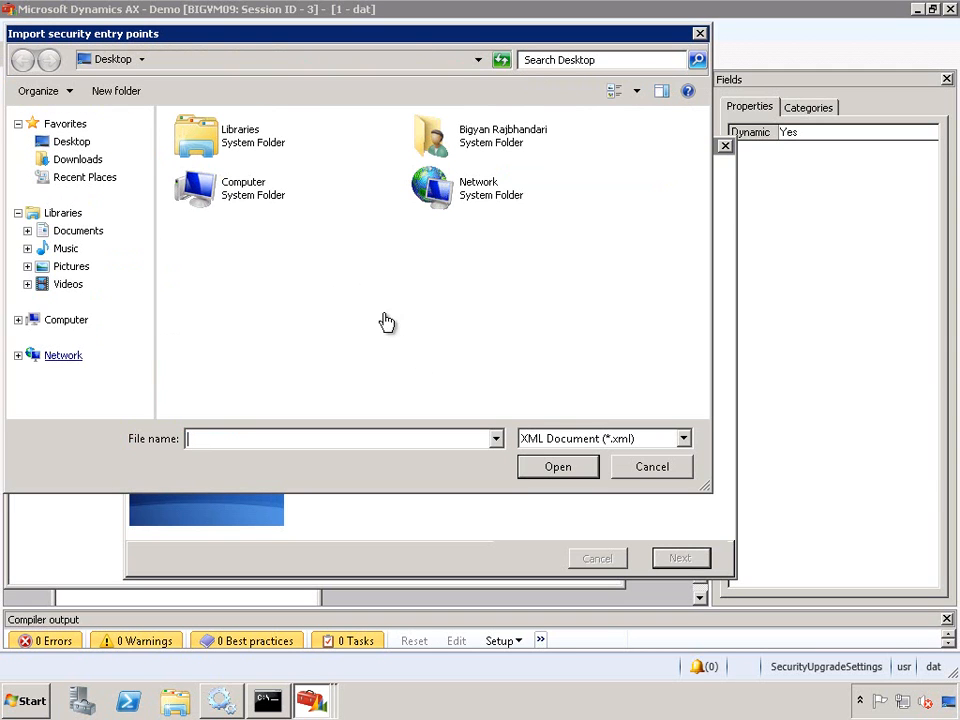
right_click(343, 283)
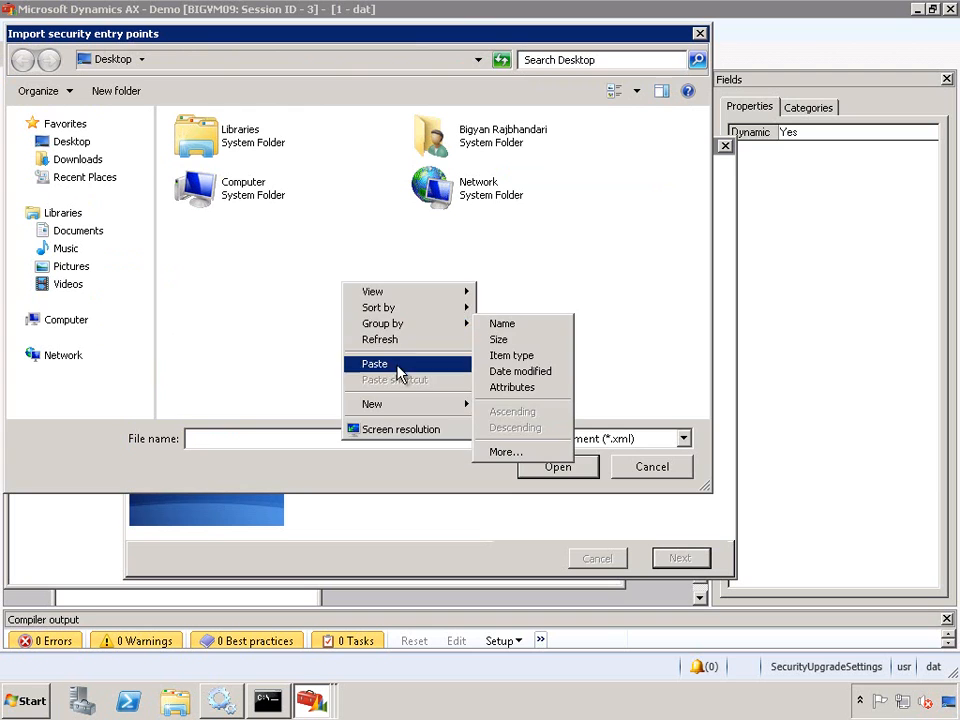
click(375, 364)
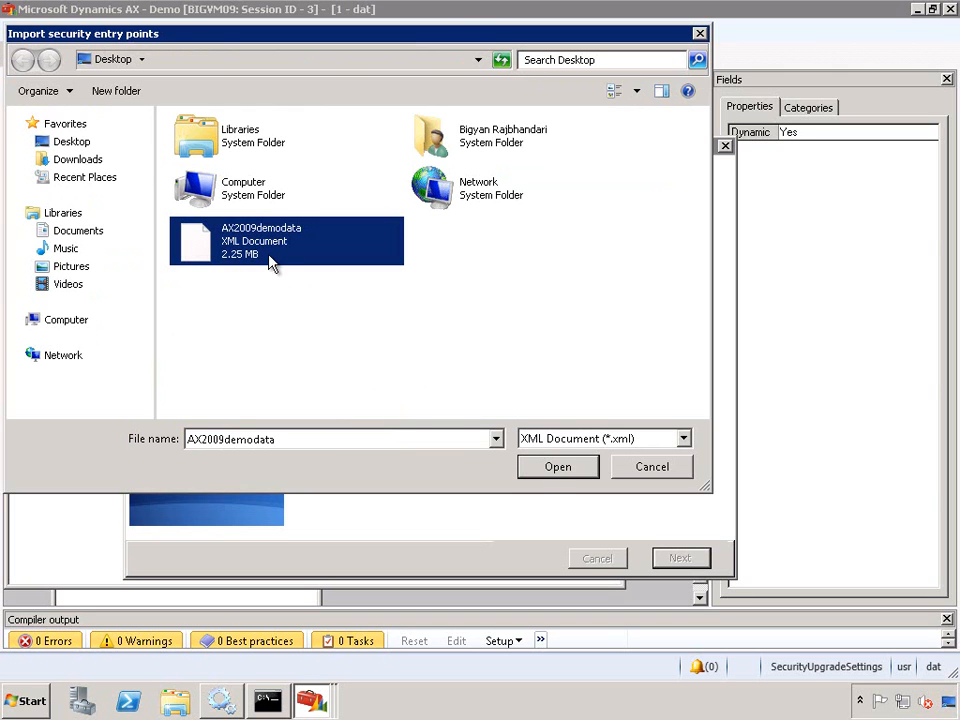
click(556, 467)
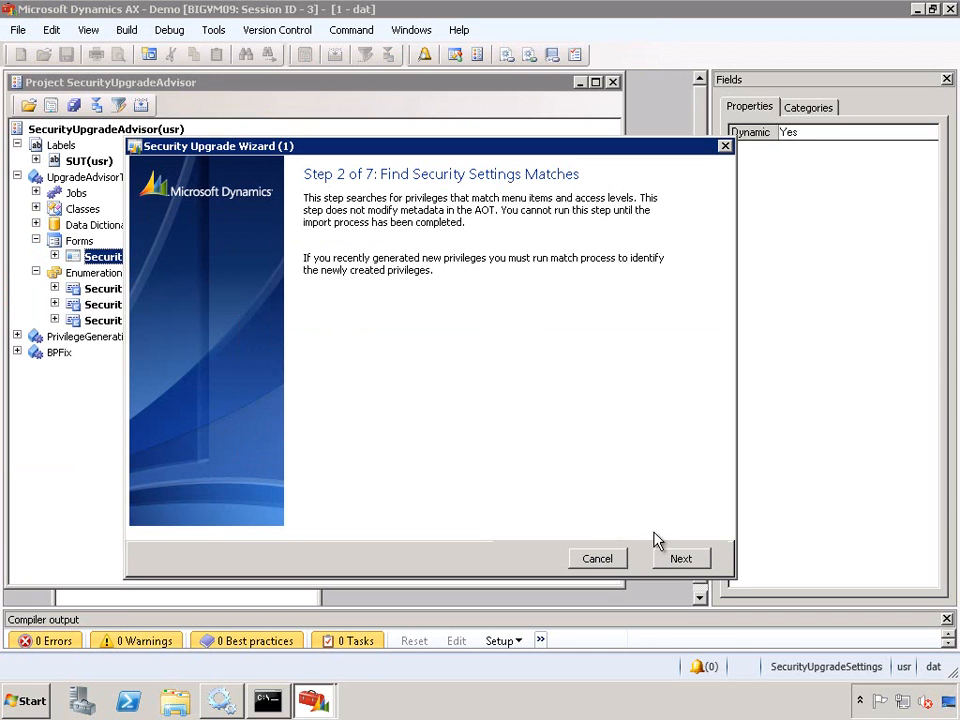
- Run the wizard's security matching, user group to custom role mapping and settings export through to the Security Upgrade Suggestions page
click(680, 558)
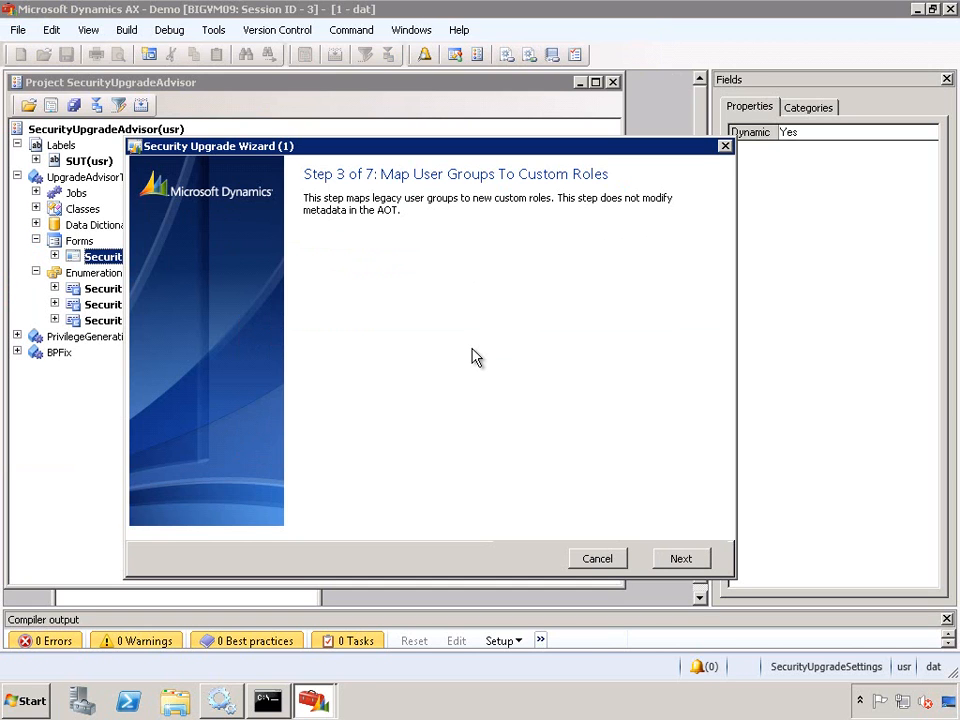
click(681, 557)
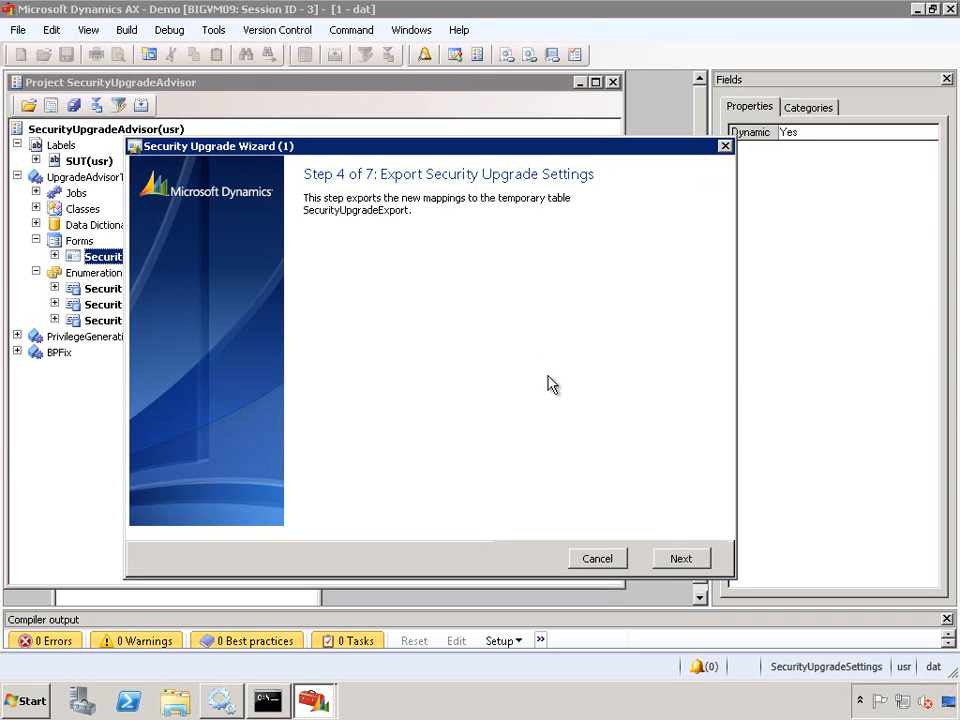
click(680, 558)
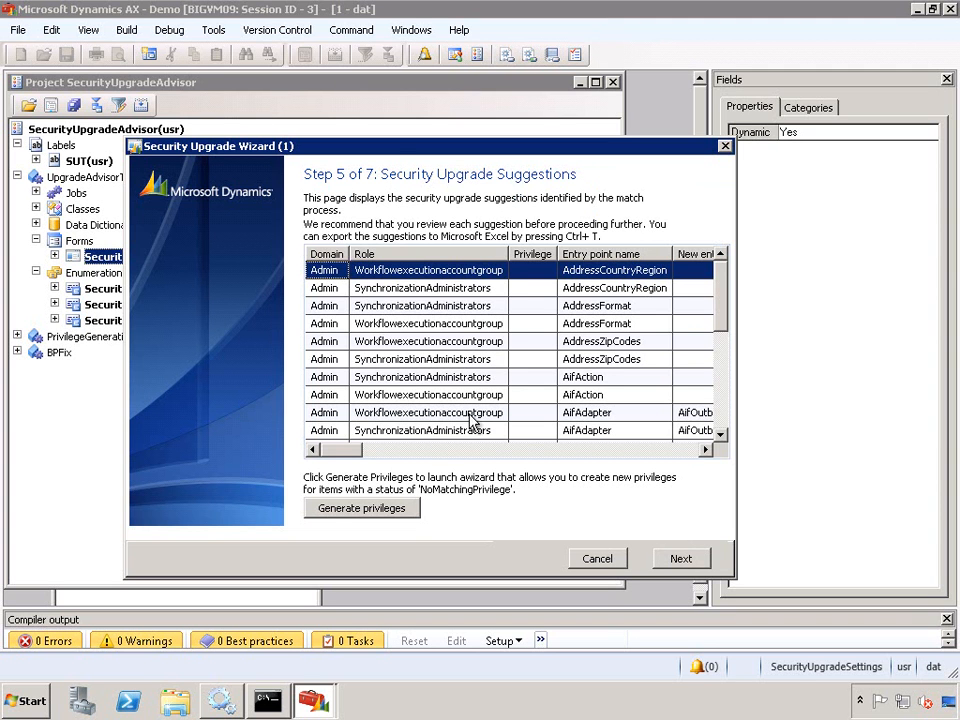
- Look over the security upgrade suggestions and export them to Microsoft Excel
mouse_move(338, 450)
mouse_down()
mouse_move(440, 462)
mouse_move(343, 456)
mouse_up()
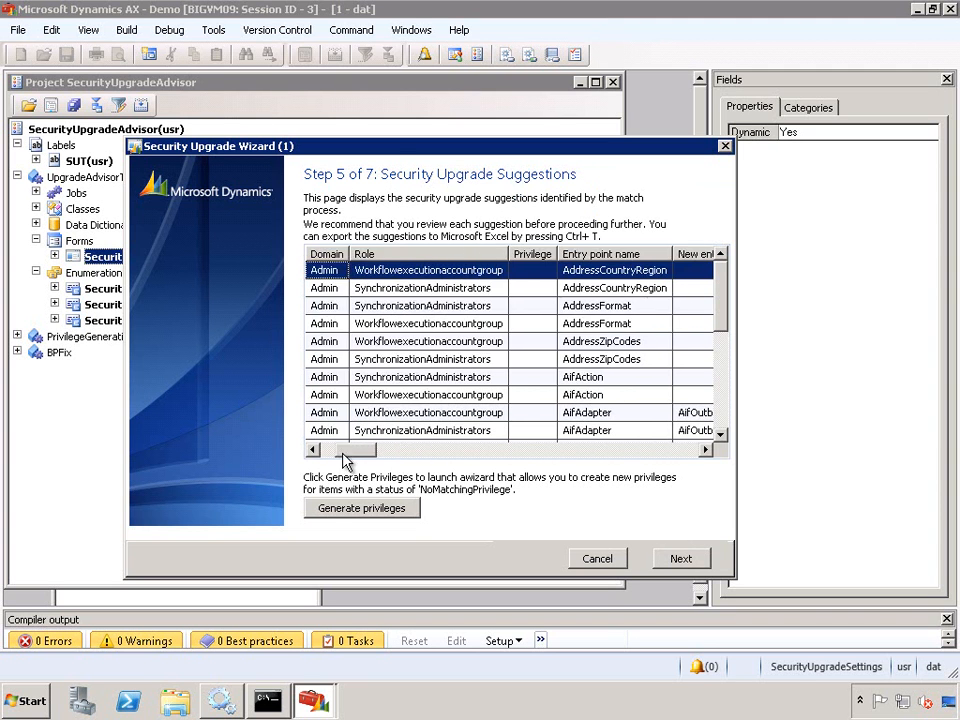
mouse_move(722, 285)
mouse_down()
mouse_move(724, 407)
mouse_move(724, 280)
mouse_up()
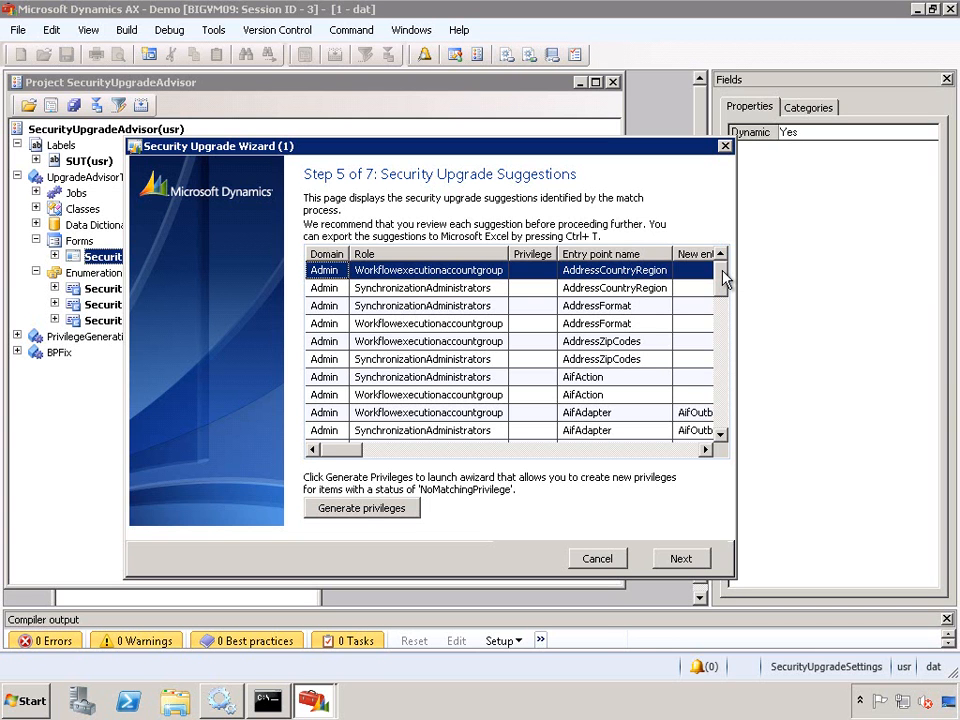
key(ctrl+t)
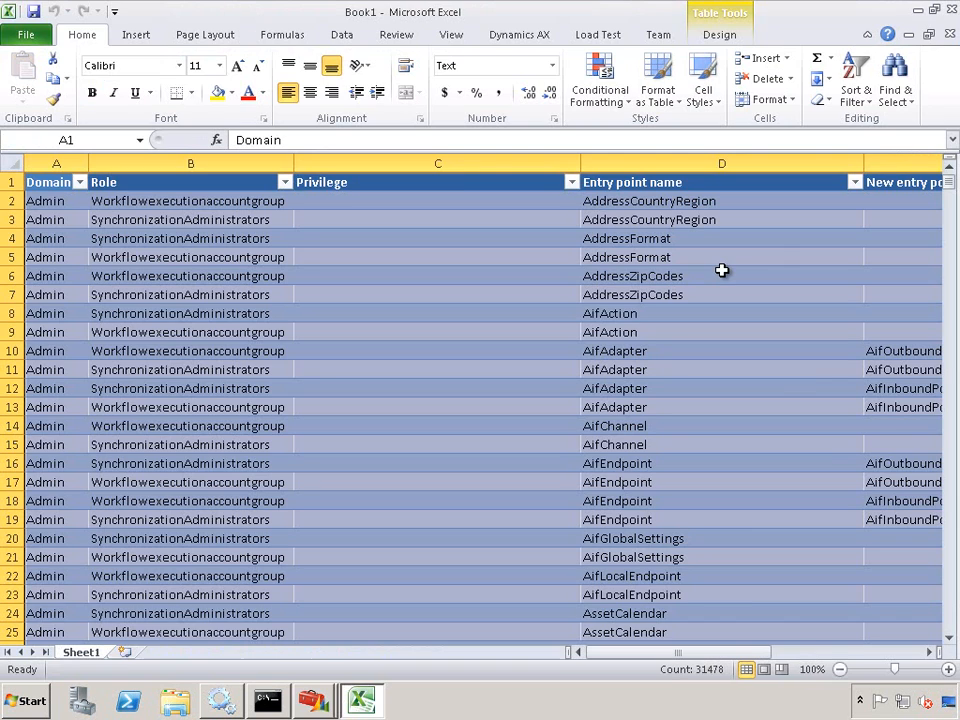
- Examine the Domain, Role and Status columns of the exported suggestions and the filter values available for Status
click(216, 201)
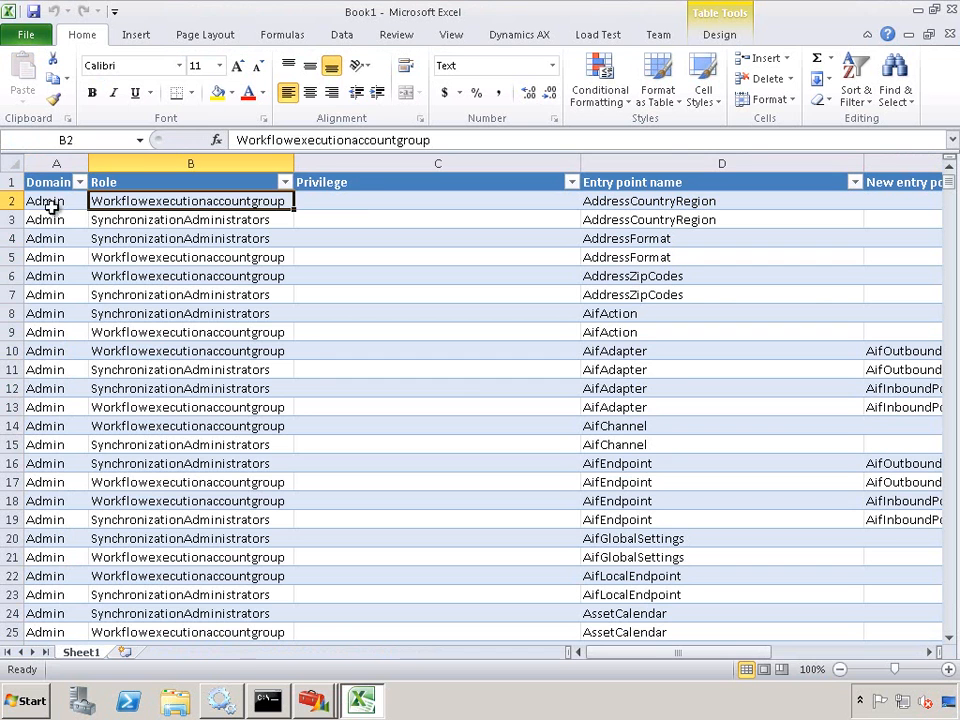
click(60, 200)
drag(686, 655, 873, 648)
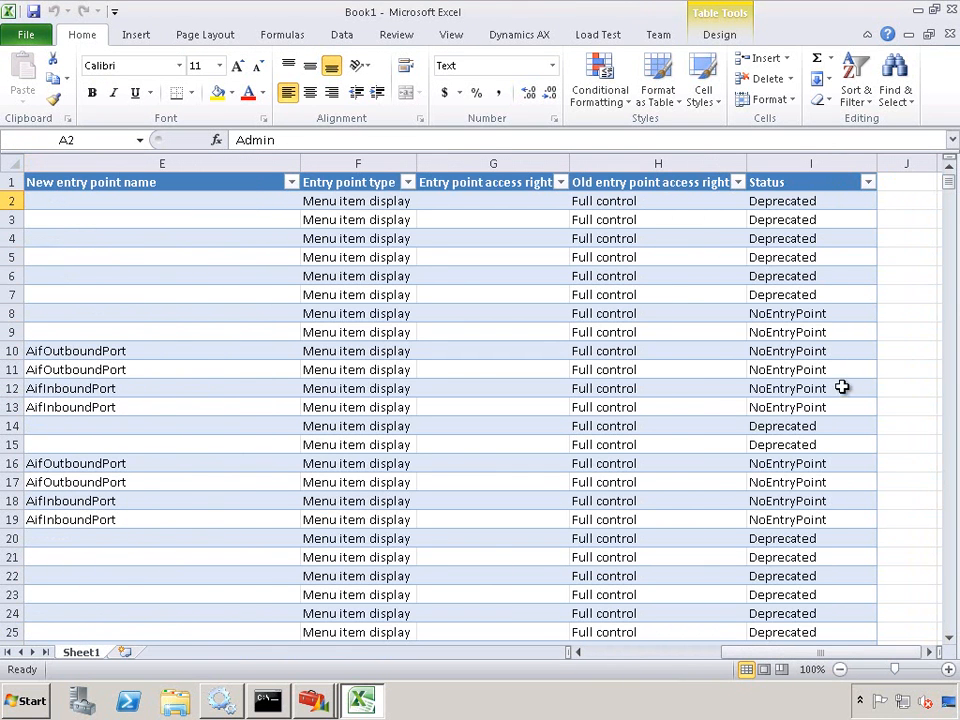
click(803, 202)
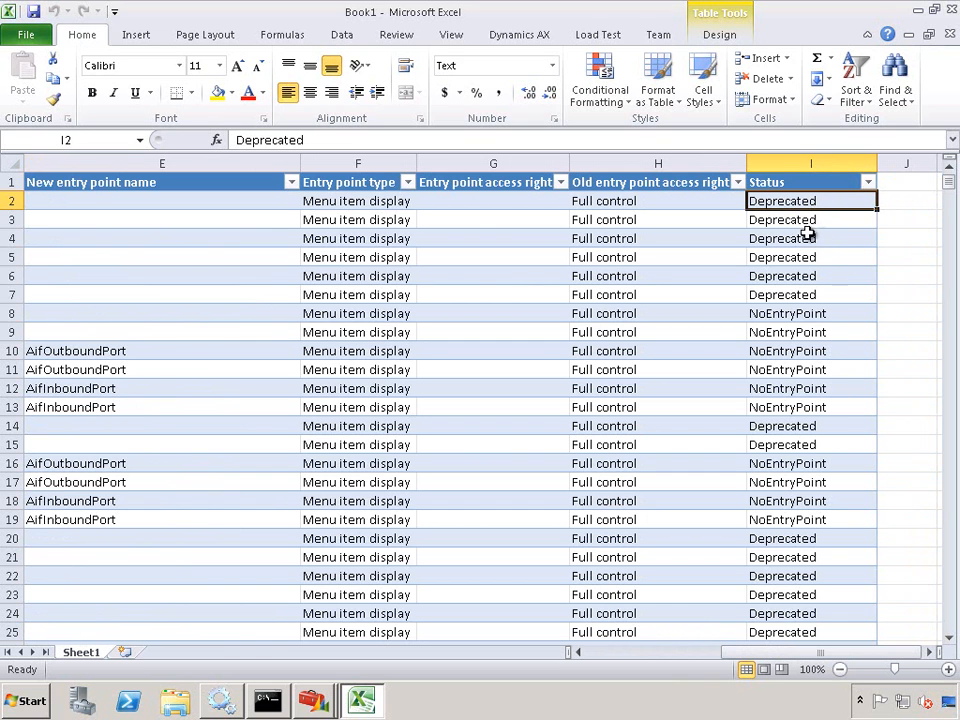
click(816, 314)
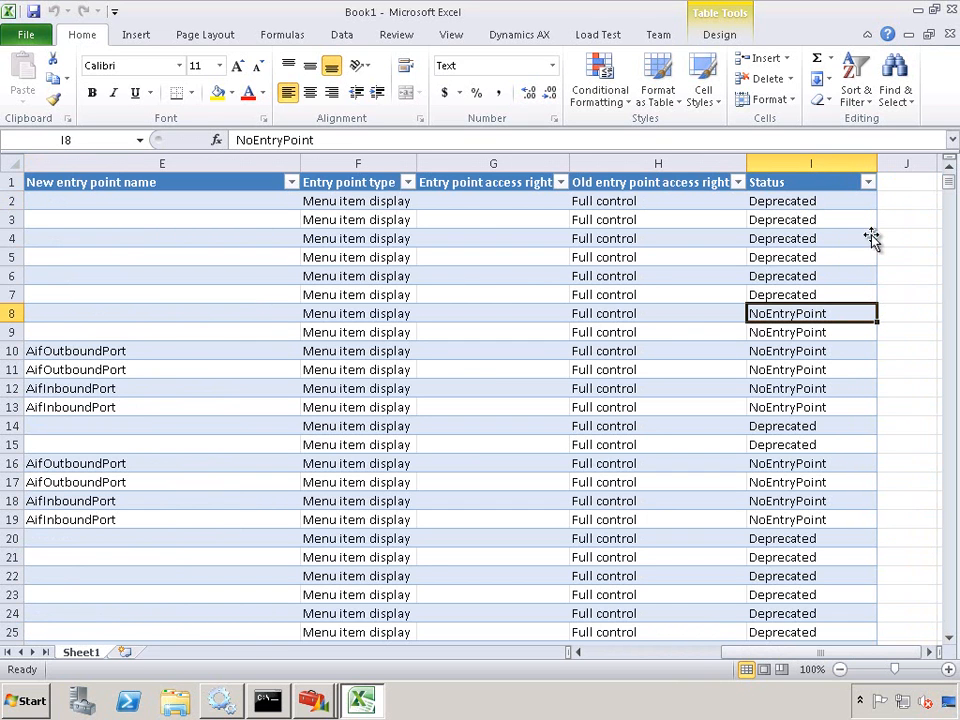
click(868, 184)
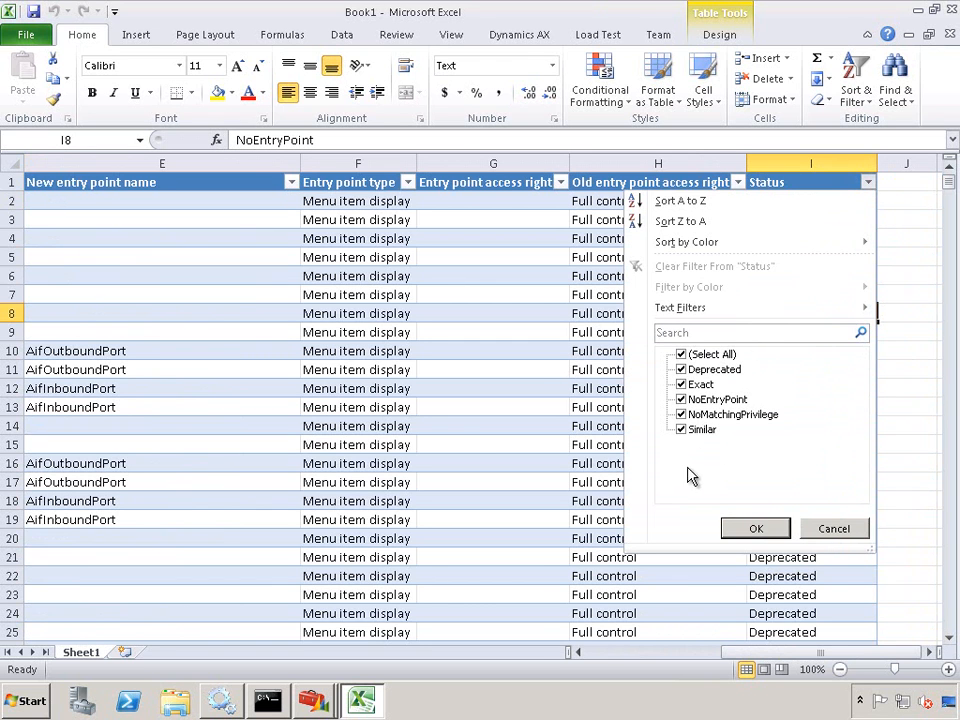
click(563, 315)
- Create a PivotTable from the MyGrid table on a new worksheet, with Status as rows and a count of Entry point name as values
drag(812, 652, 600, 652)
click(122, 200)
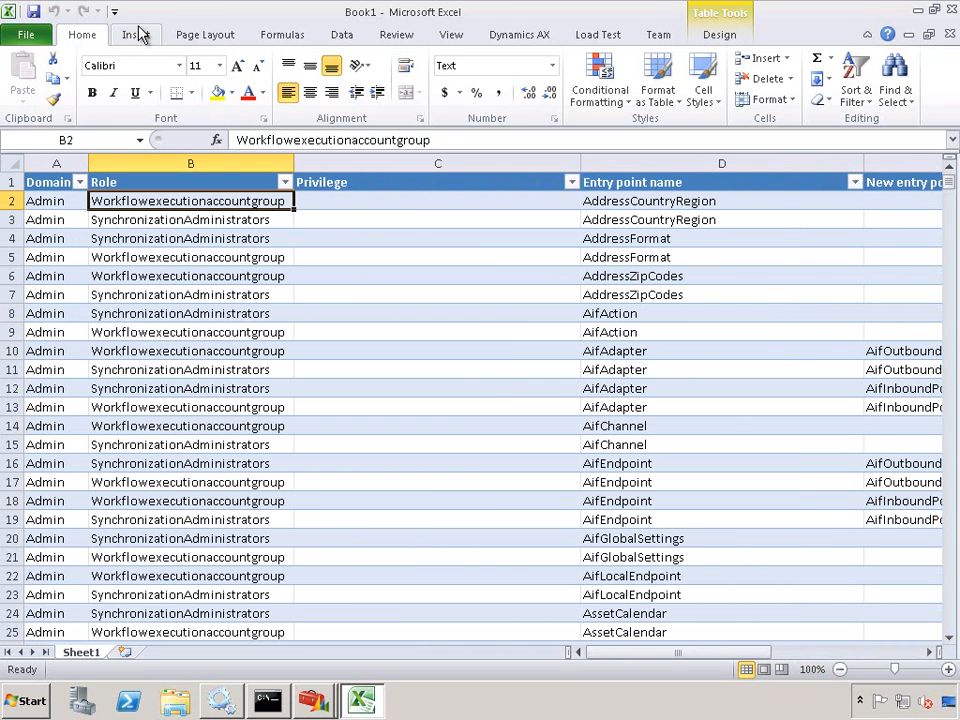
click(135, 34)
click(30, 70)
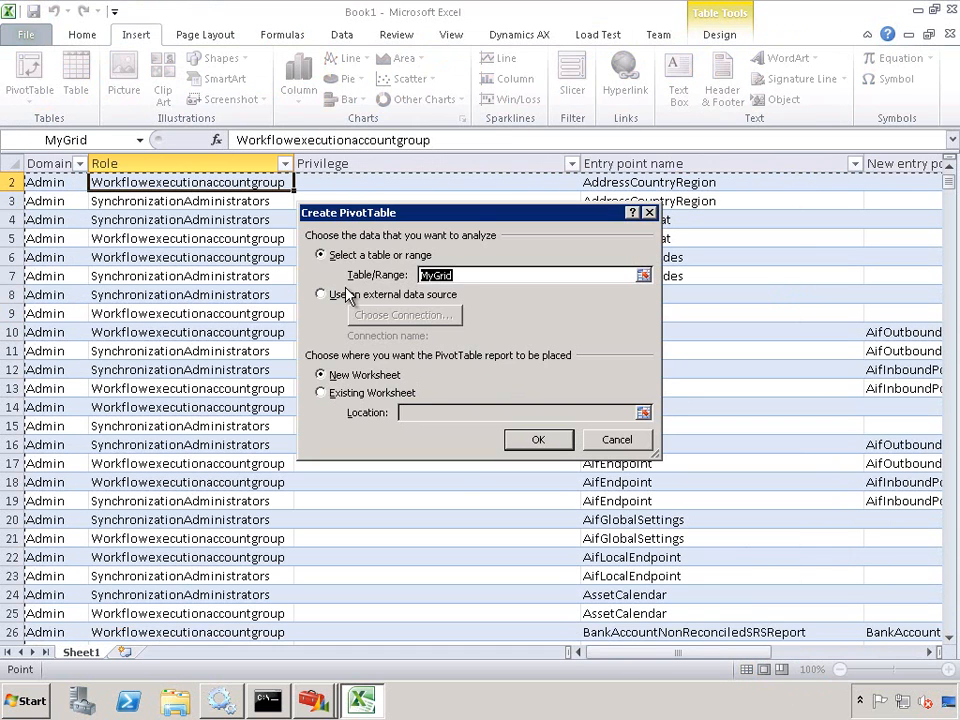
click(545, 443)
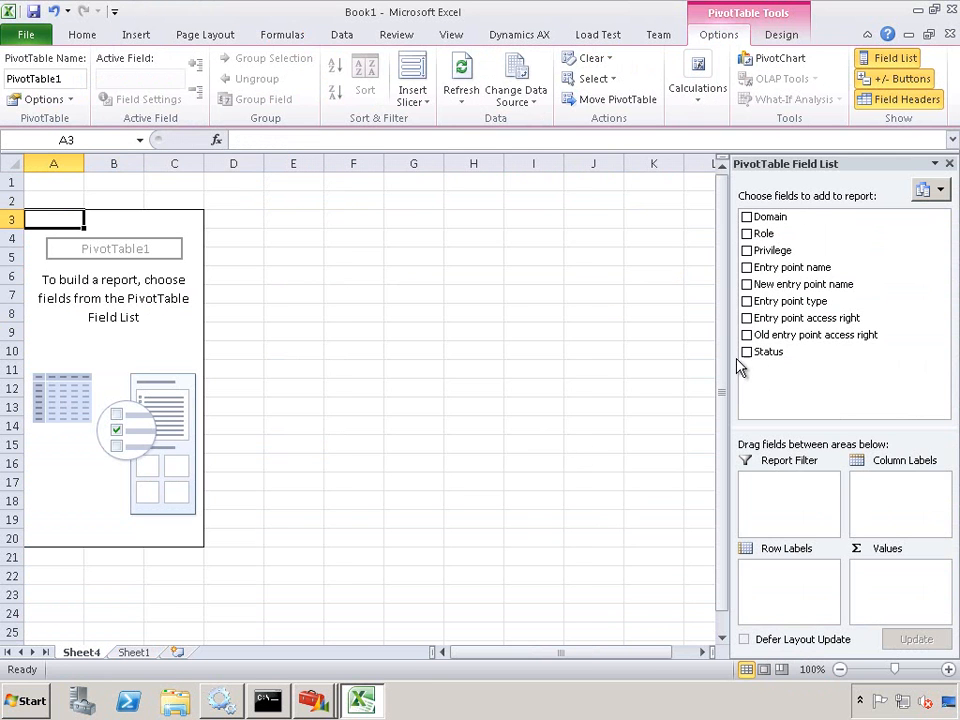
click(747, 352)
drag(785, 270, 860, 563)
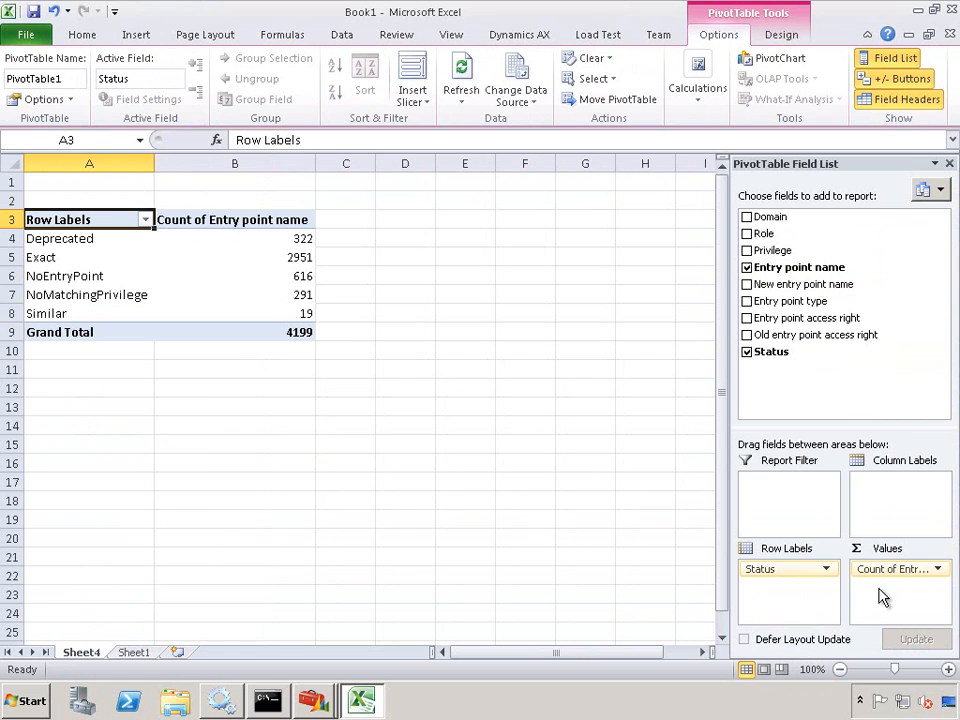
- Review the PivotTable's entry point counts for the Deprecated, Exact, Similar and NoMatchingPrivilege statuses
click(72, 239)
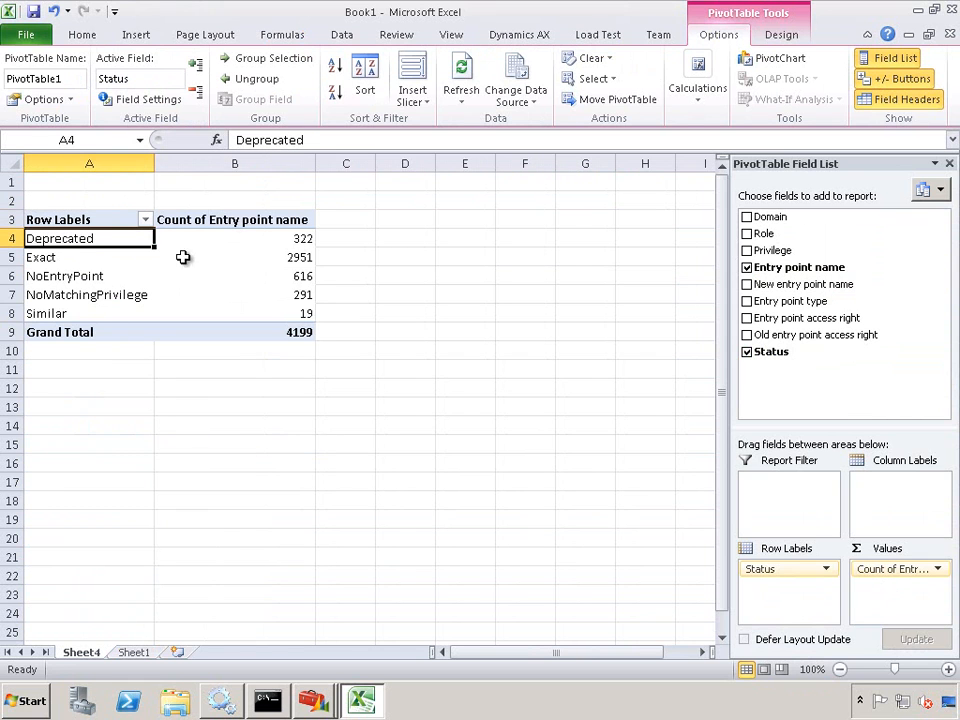
click(276, 237)
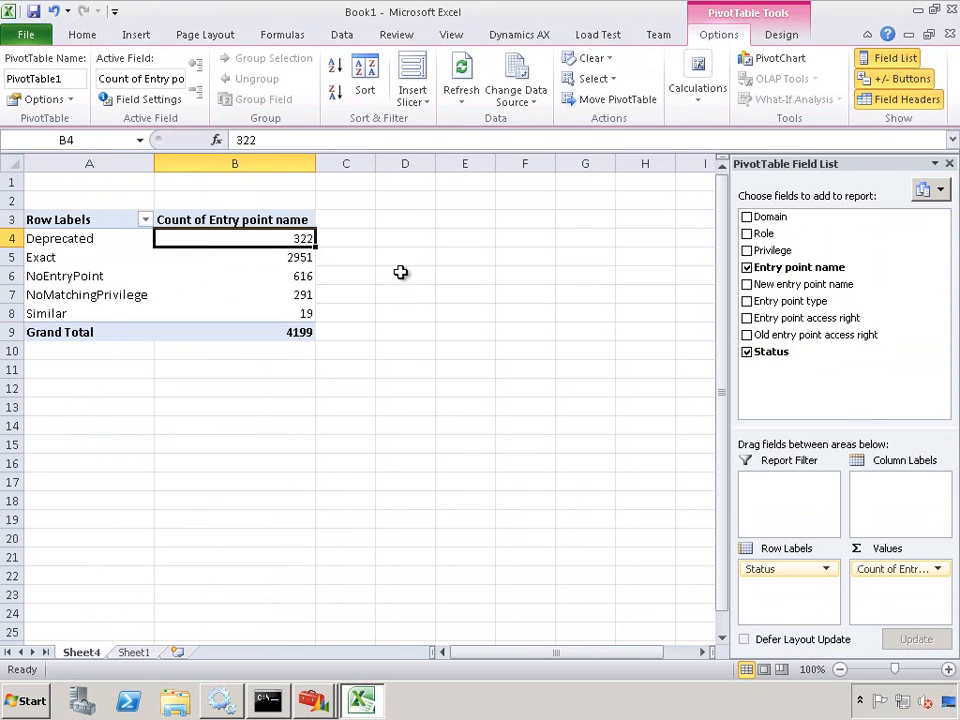
click(272, 257)
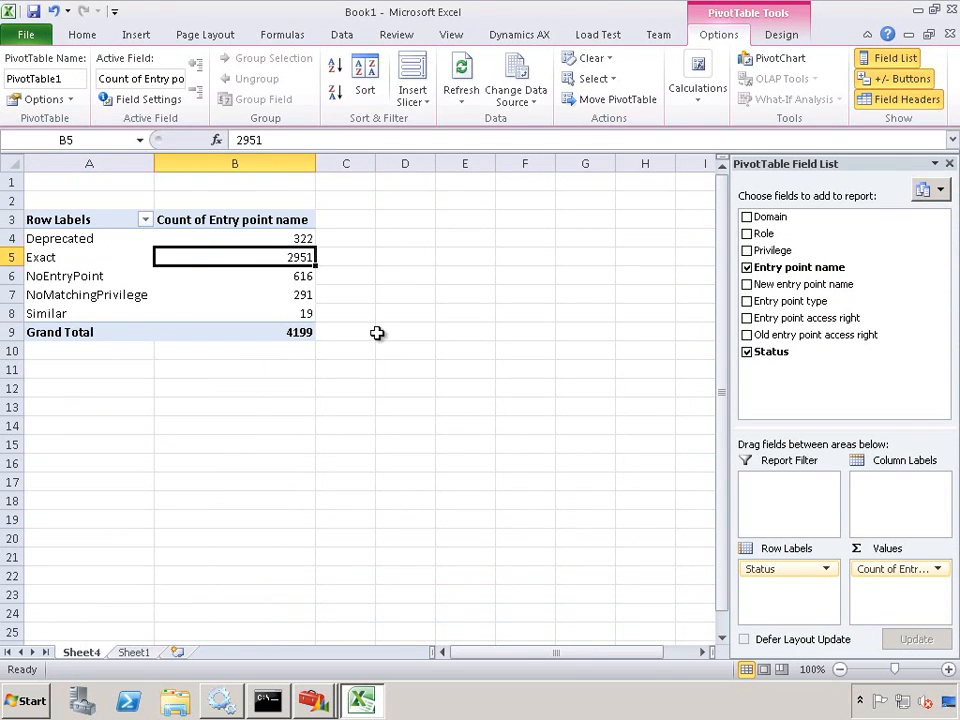
click(303, 313)
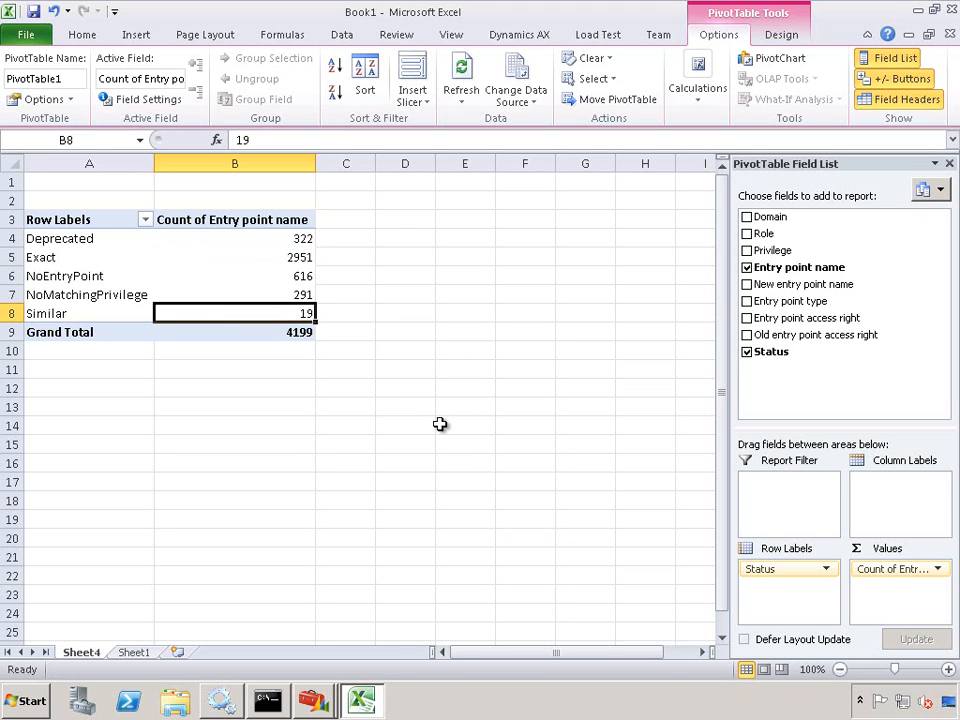
click(264, 292)
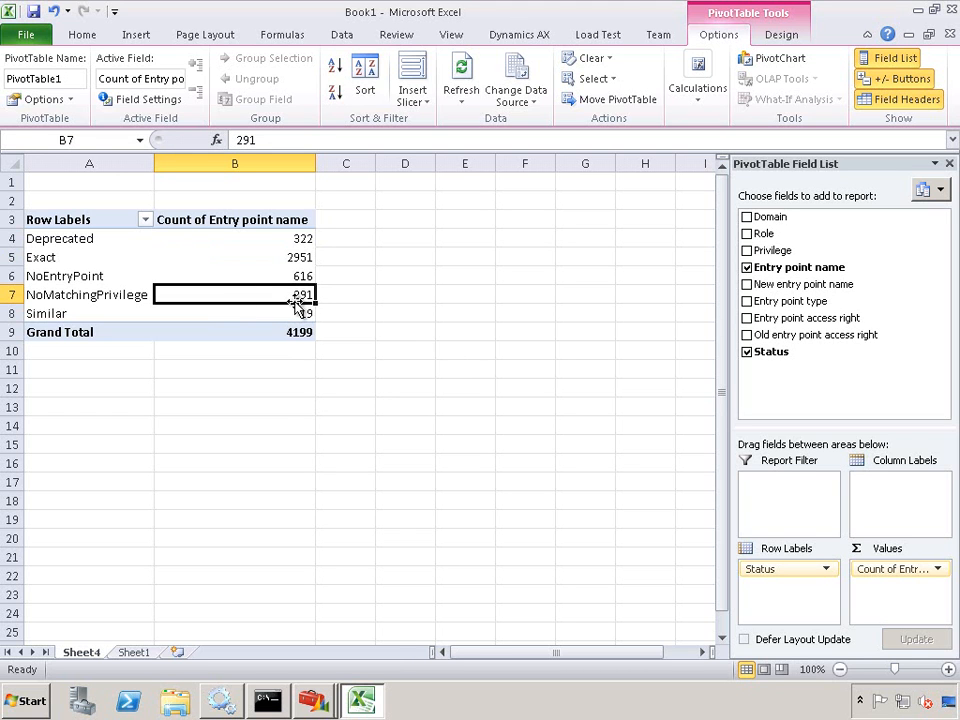
- Switch to the Security Upgrade Wizard, launch privilege generation and set the optional privilege name prefix to demo
click(311, 703)
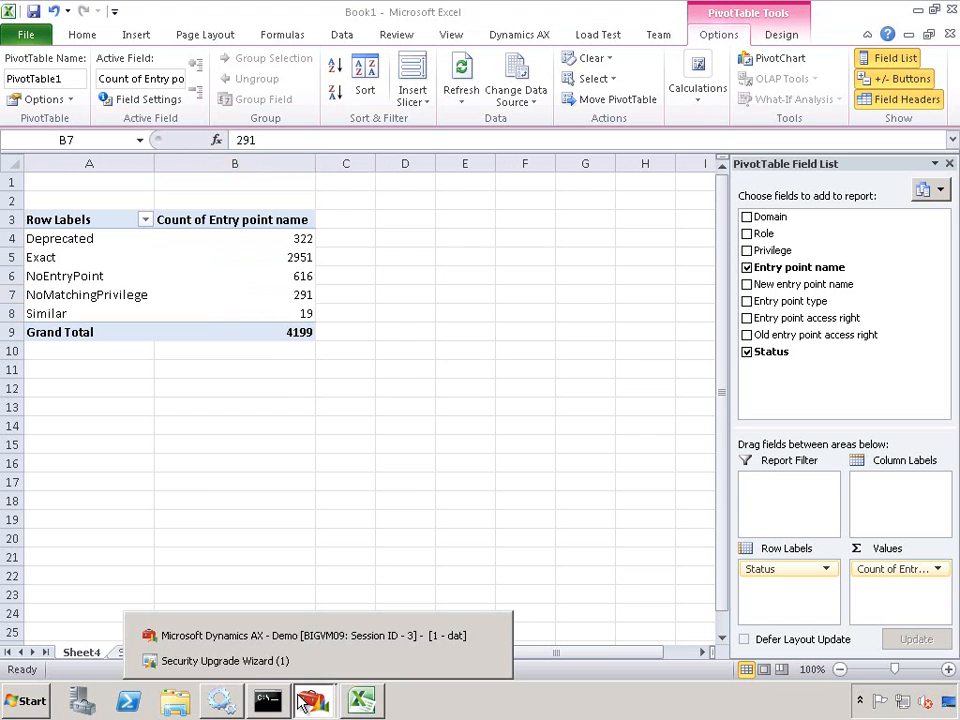
click(257, 661)
click(369, 508)
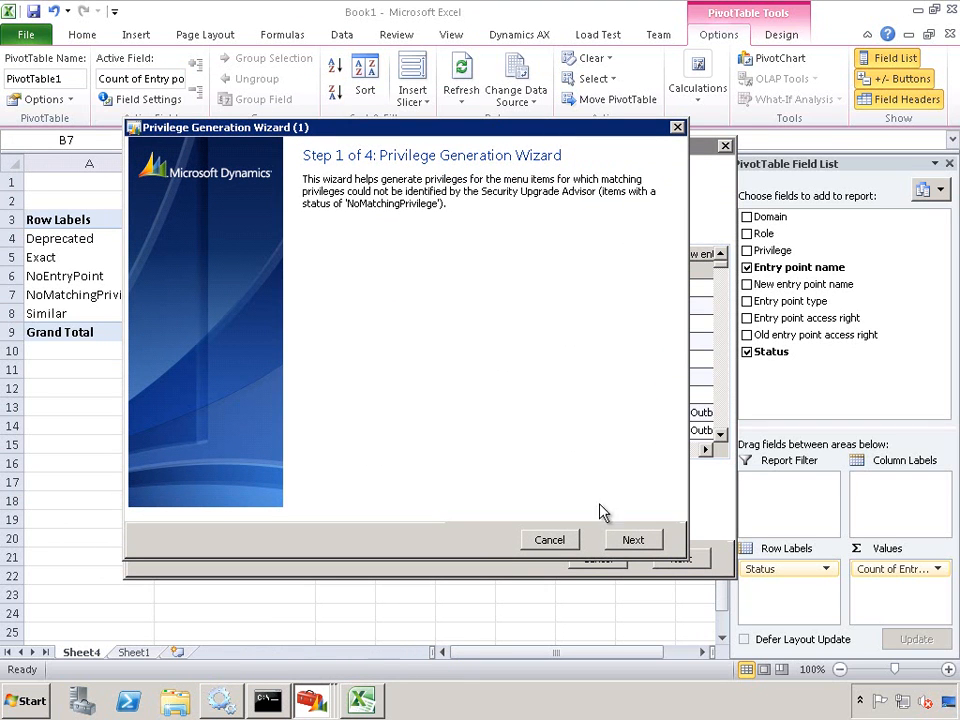
click(632, 540)
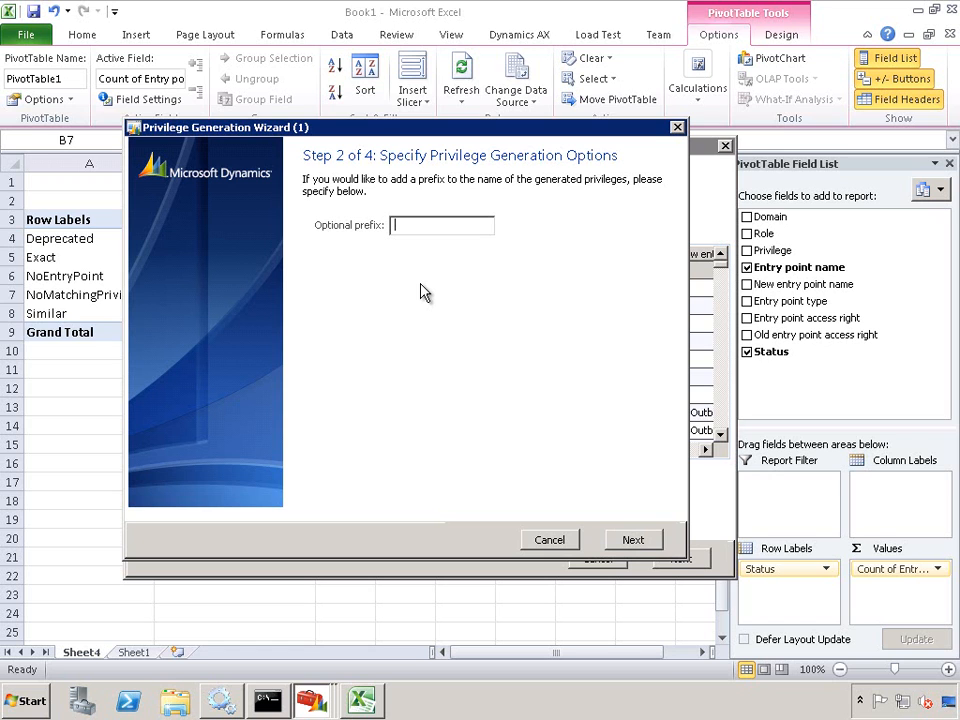
text(demo)
click(633, 541)
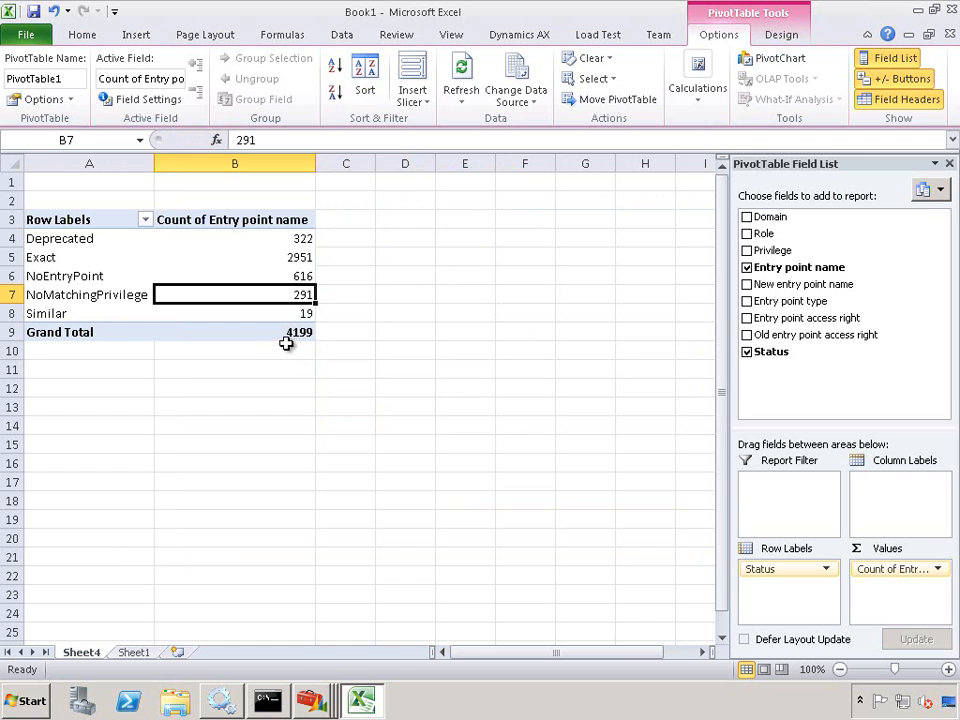
- Return to the Privilege Generation Wizard, create all the listed privileges with every one left selected, and finish the wizard
click(303, 697)
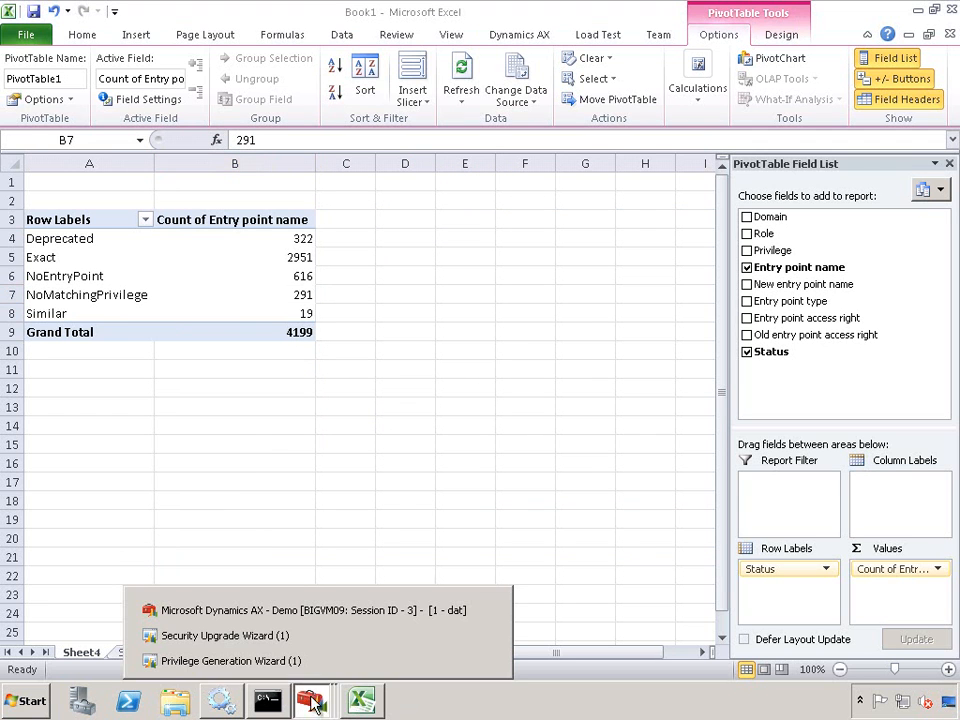
click(303, 662)
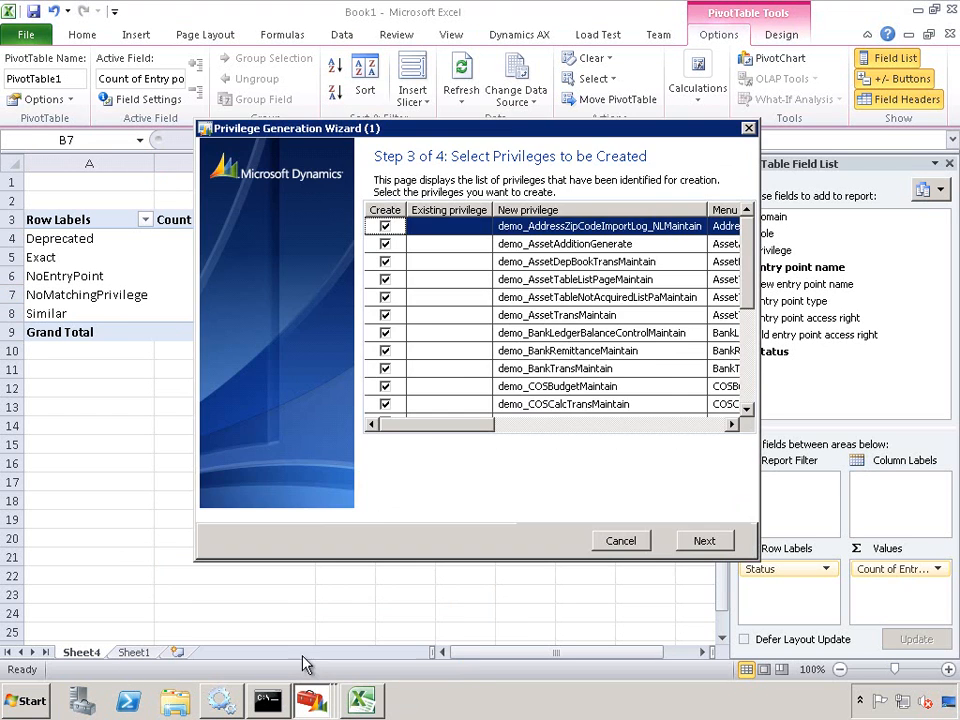
click(705, 541)
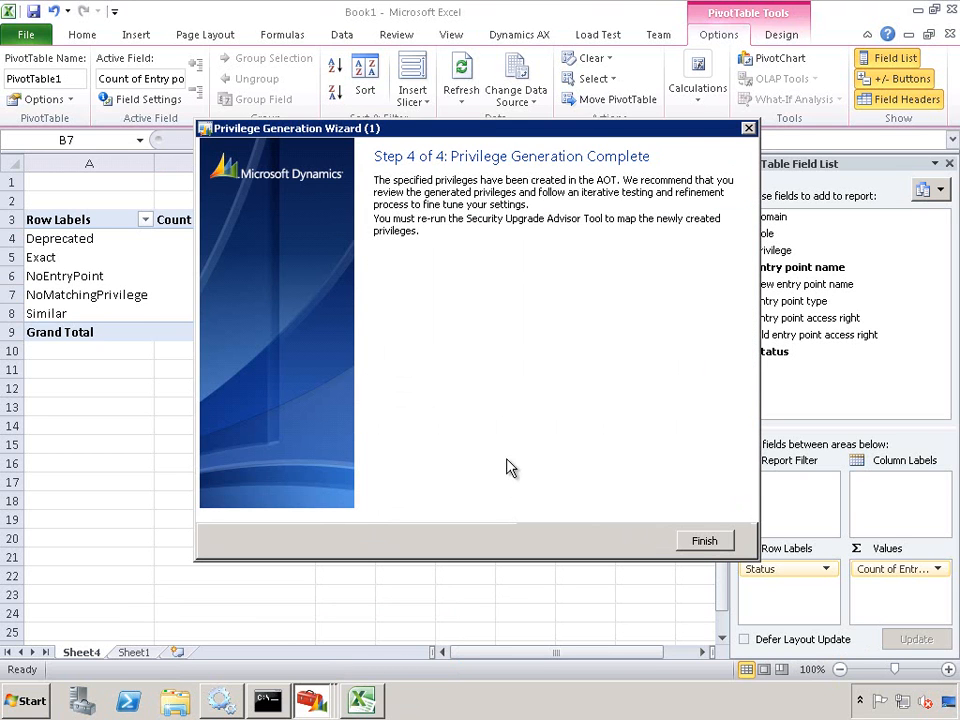
click(705, 541)
- Rerun the security settings match in the Security Upgrade Wizard and export the new mappings to the SecurityUpgradeExport table
click(322, 700)
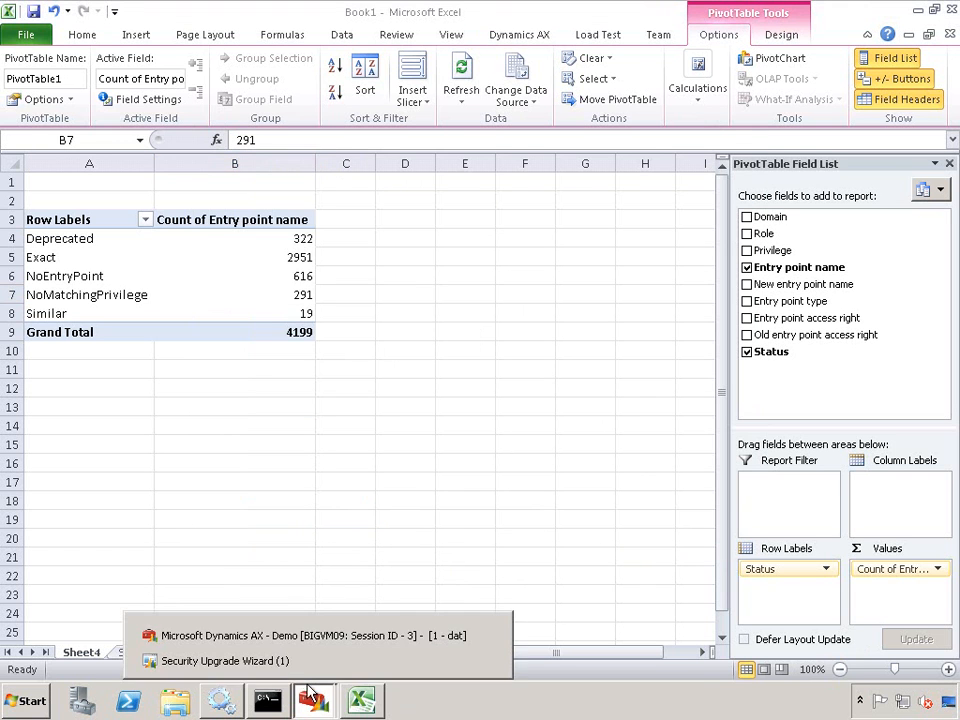
click(362, 495)
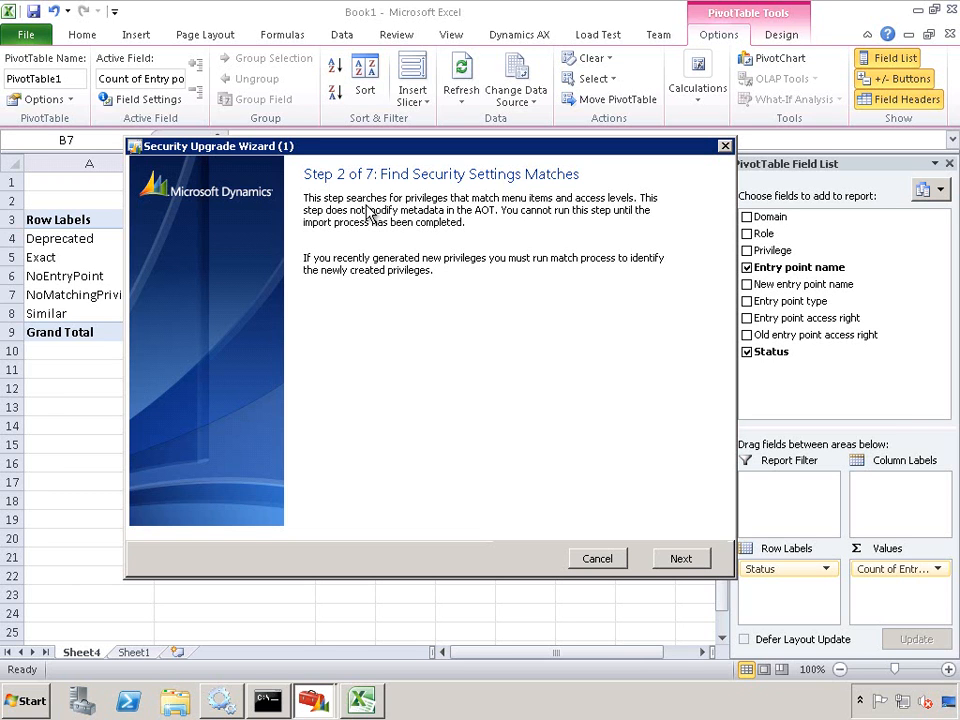
click(684, 560)
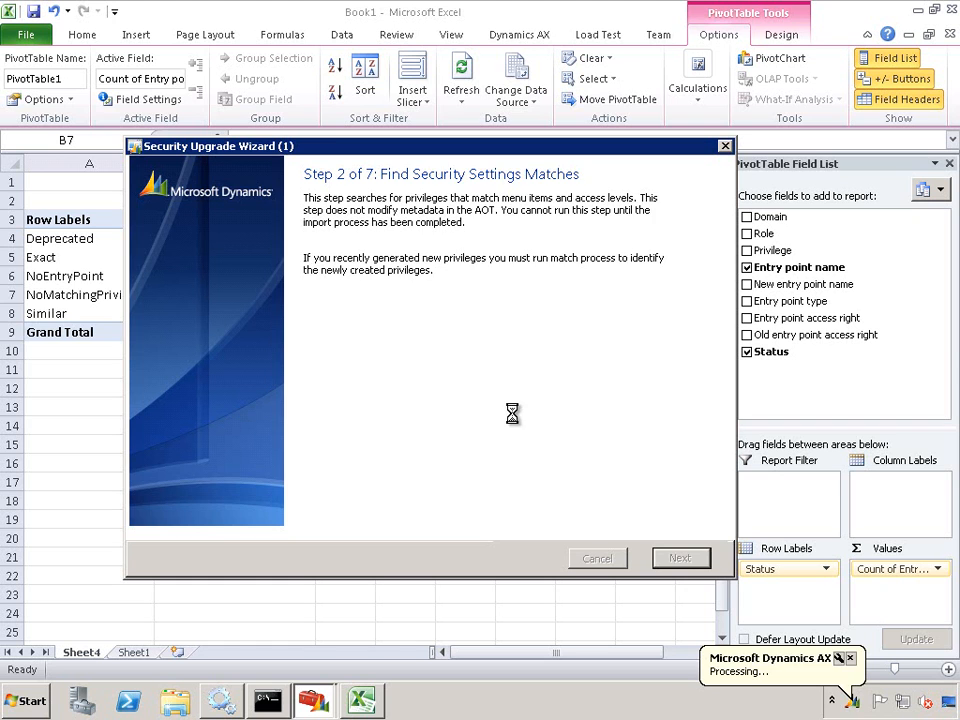
click(680, 560)
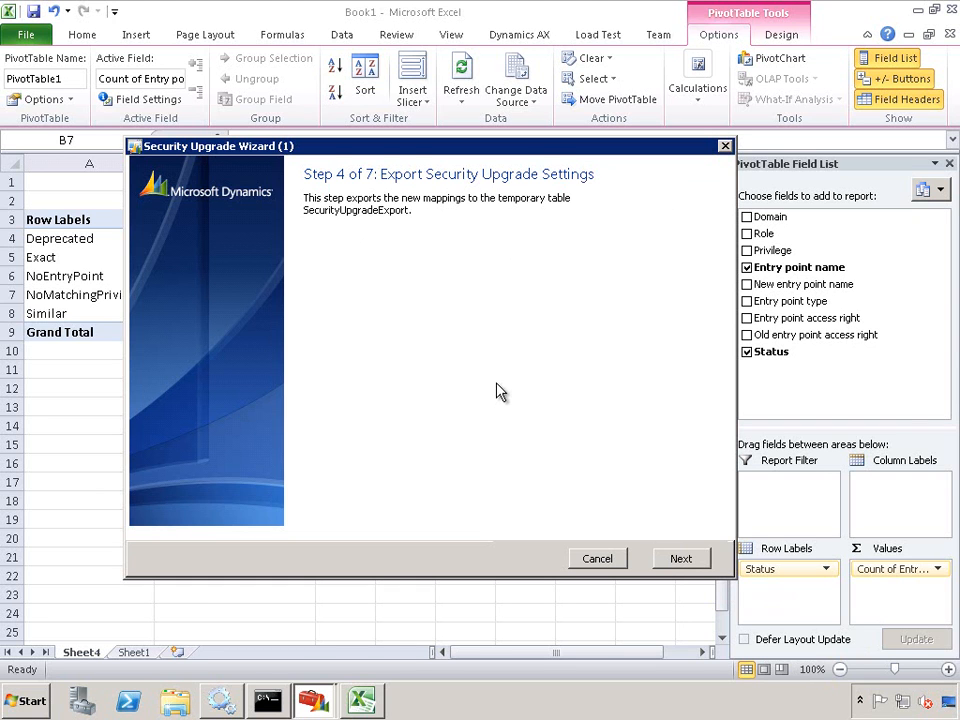
click(688, 557)
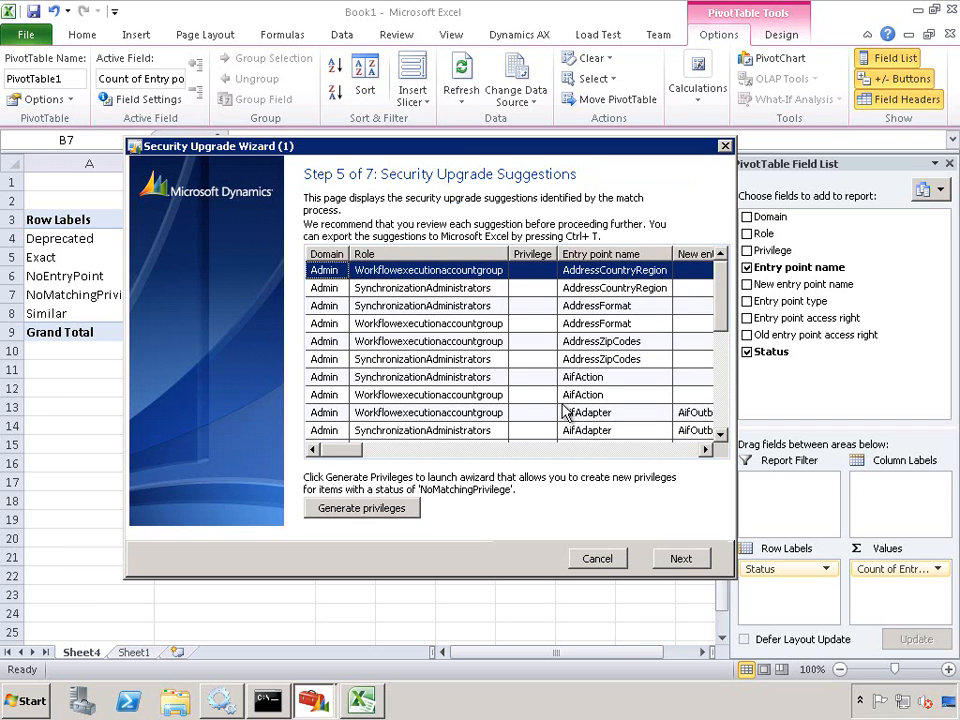
- Export the refreshed security upgrade suggestions to Microsoft Excel and bring up the new Book2 workbook
key(ctrl+t)
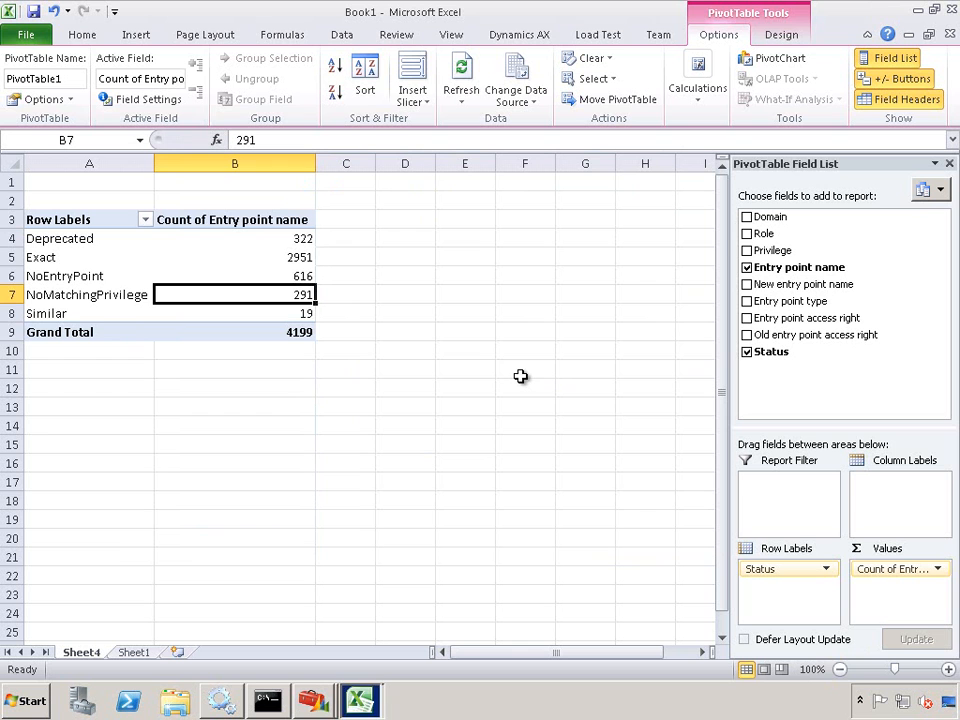
click(355, 698)
click(355, 661)
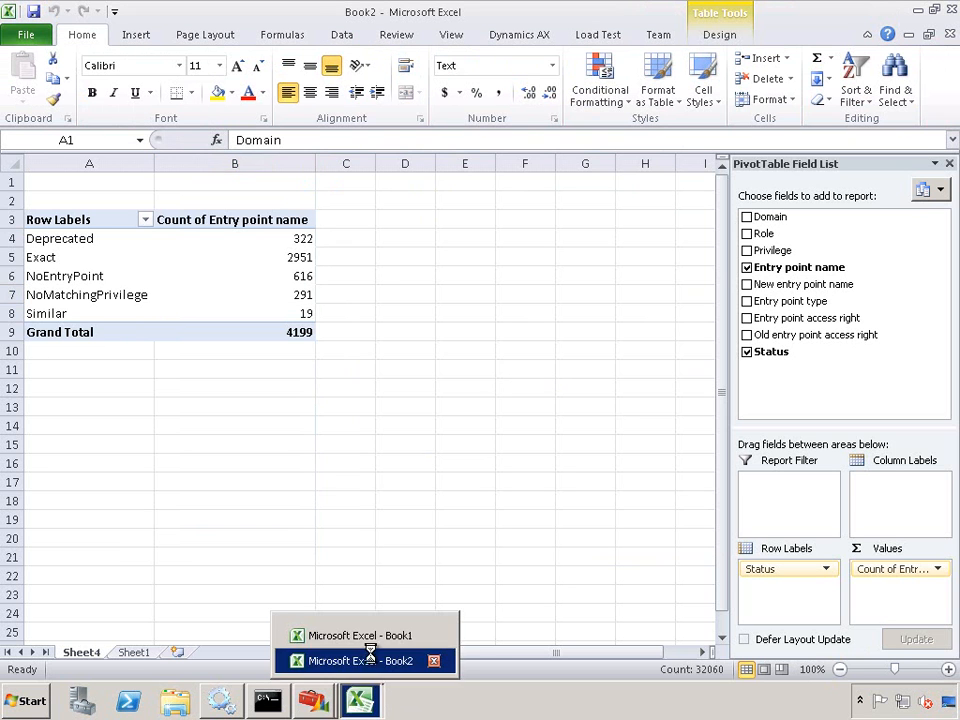
- Create a PivotTable from Book2's MyGrid table on a new worksheet, with Status as rows and a count of Entry point name as values
click(122, 204)
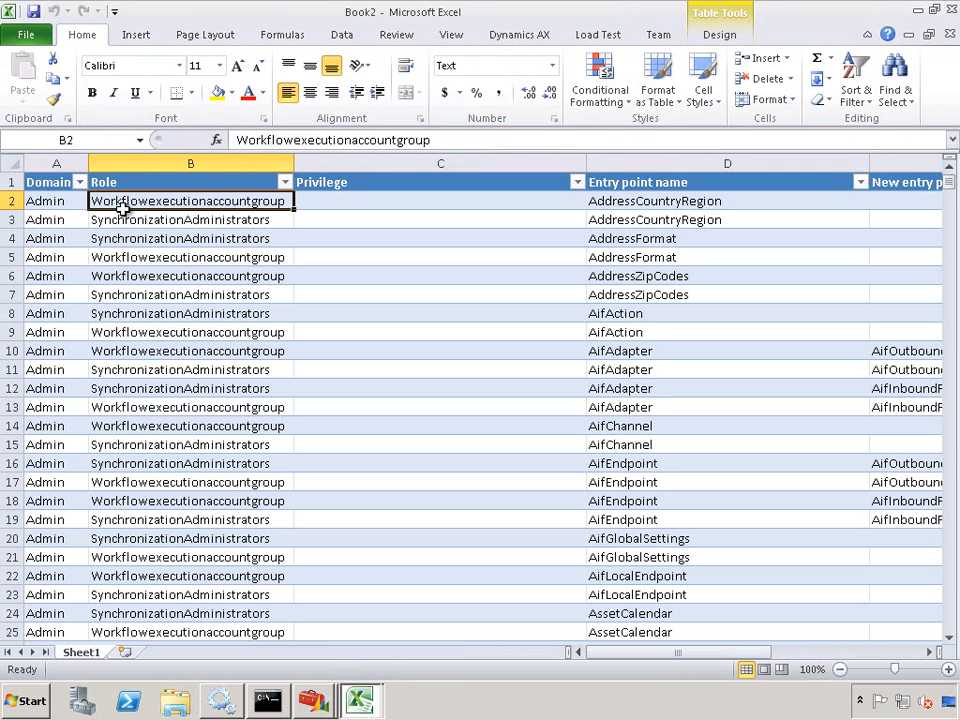
click(137, 35)
click(30, 72)
click(538, 440)
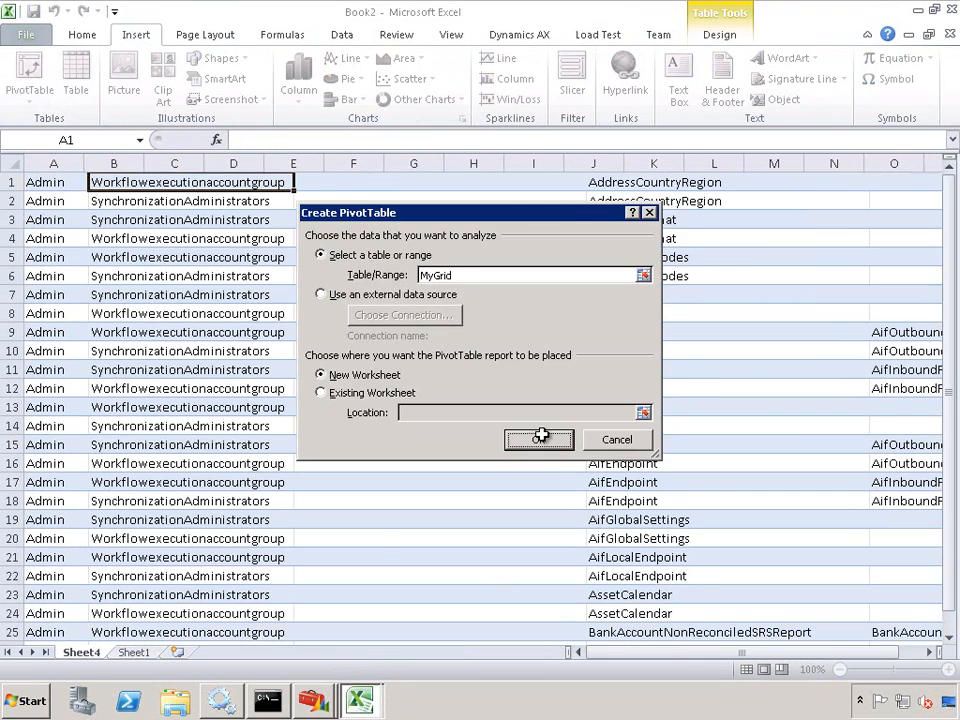
drag(770, 437, 791, 585)
drag(912, 598, 910, 598)
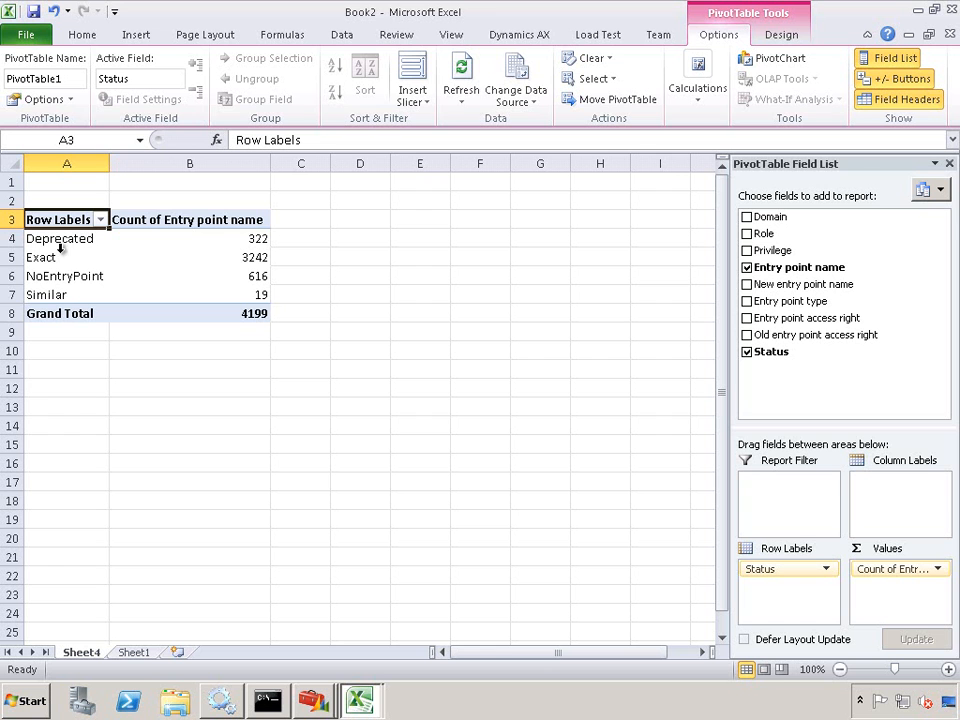
- Switch to the main Microsoft Dynamics AX window and open the AOT's Security node in a new window
click(313, 700)
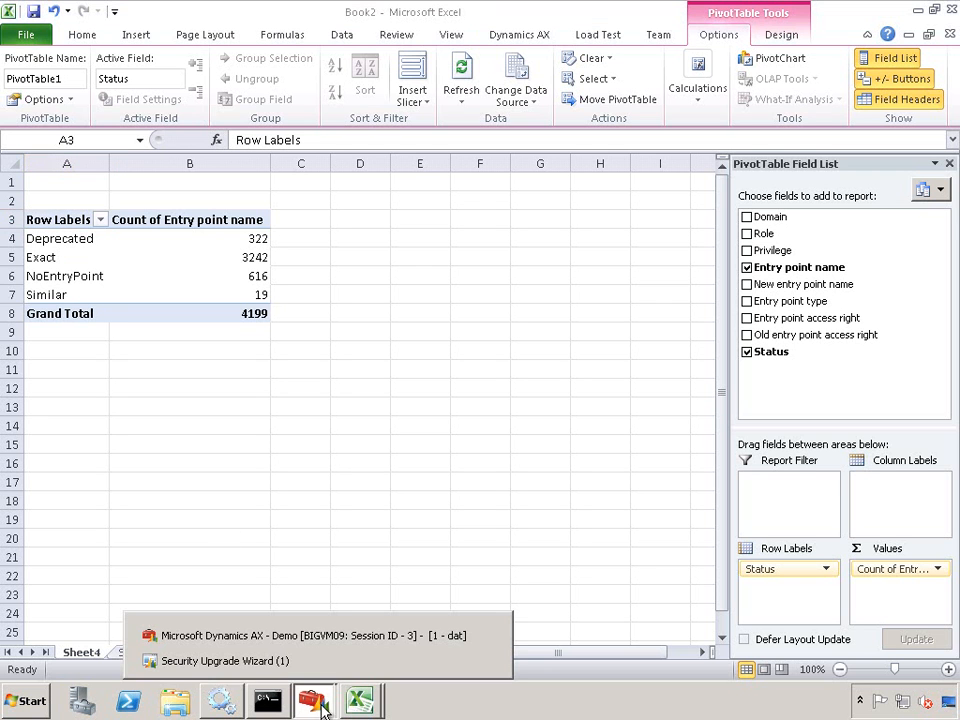
click(296, 636)
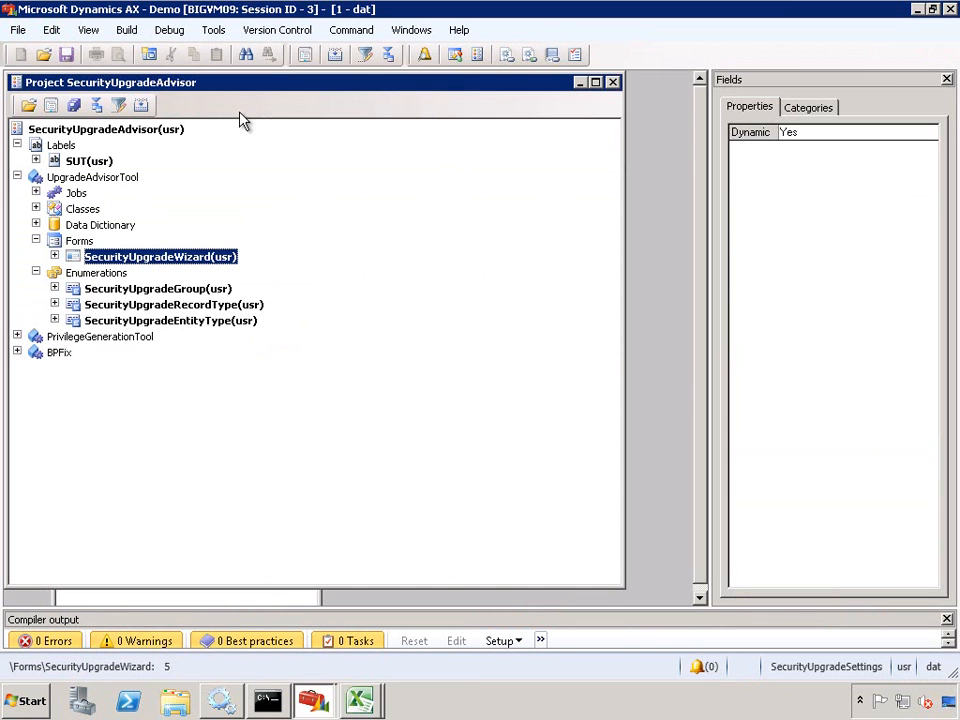
drag(143, 86, 223, 95)
click(40, 86)
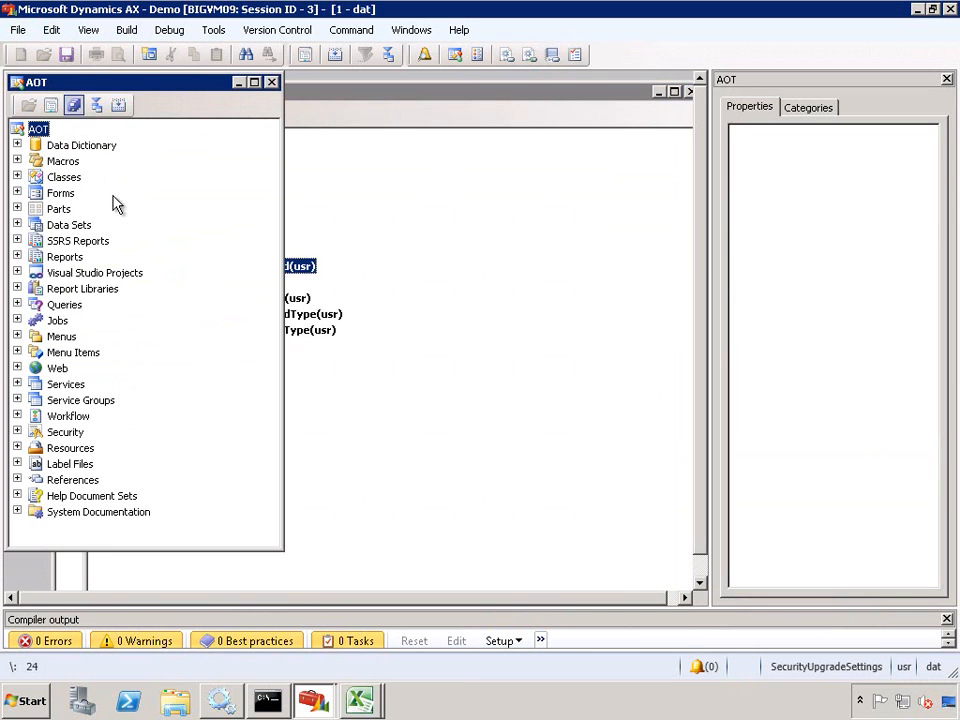
right_click(70, 433)
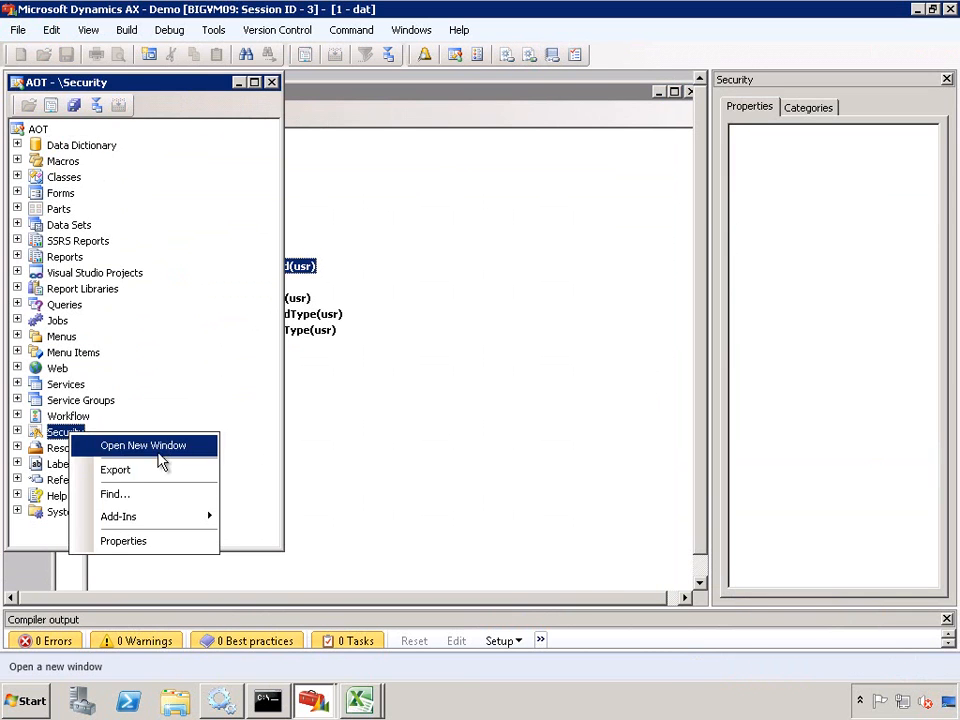
click(157, 446)
- Expand the Privileges node under Security and restore its application objects
double_click(112, 208)
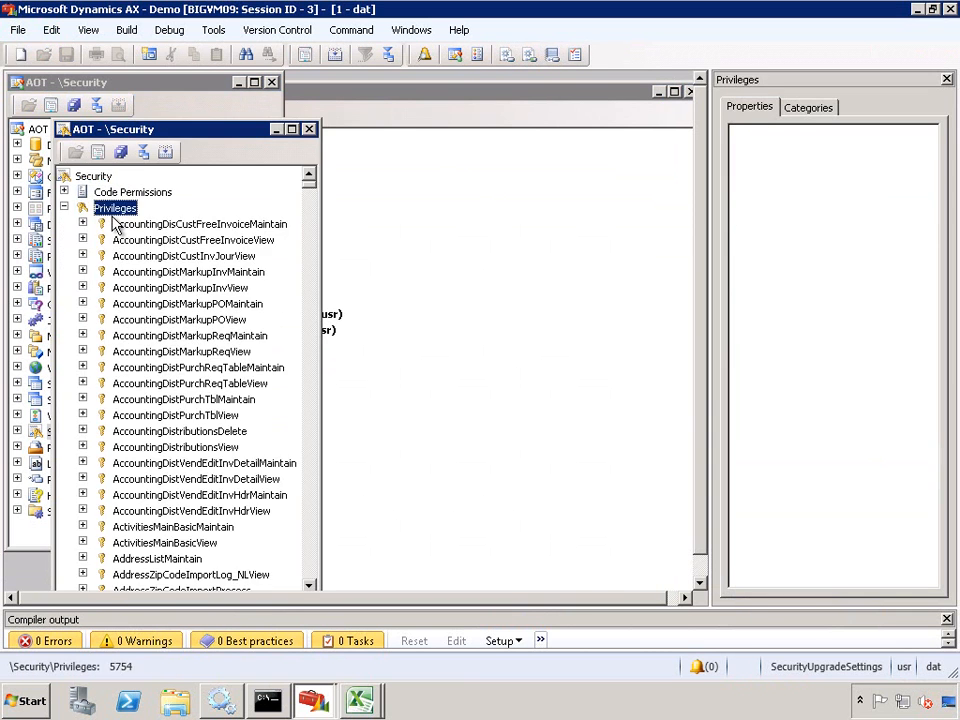
right_click(128, 210)
click(180, 337)
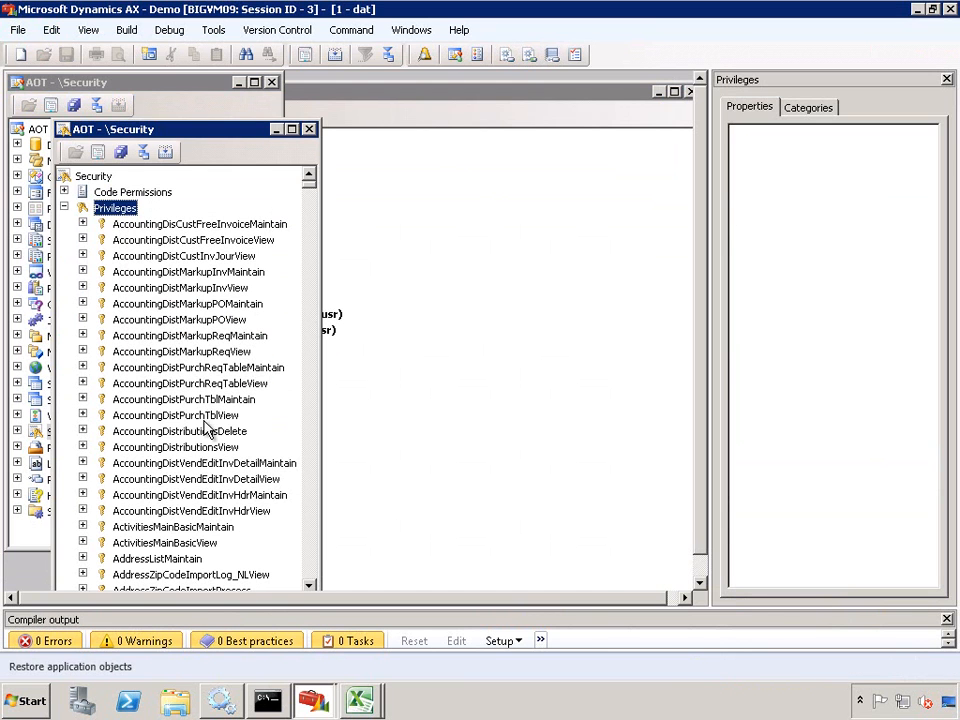
- Reposition and enlarge the AOT Security window to examine the full names of the generated demo_ privileges
drag(129, 88, 166, 85)
click(325, 569)
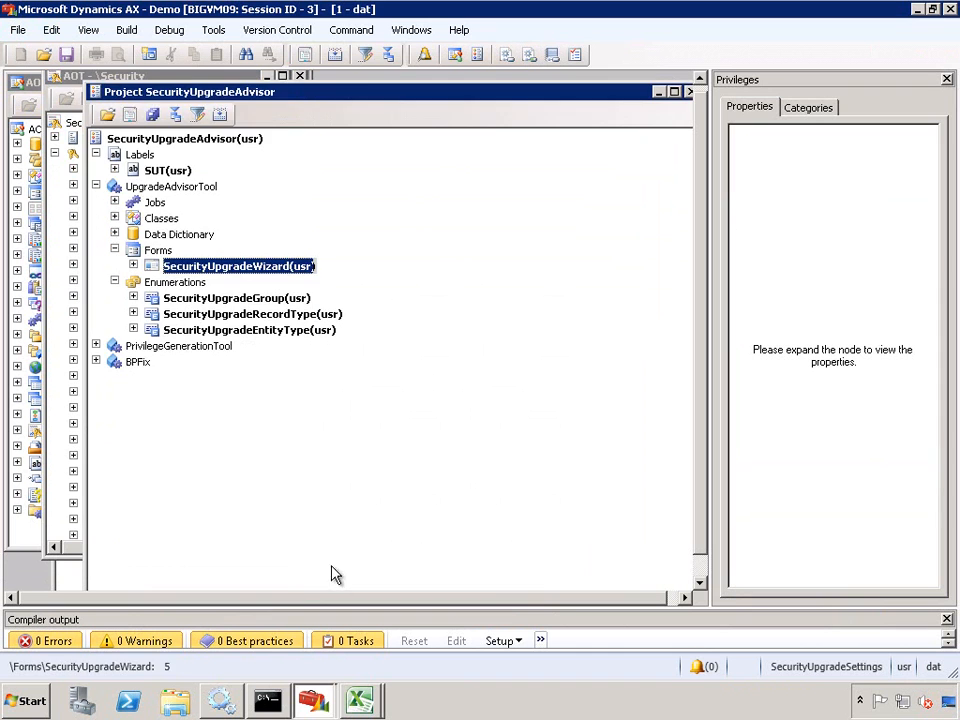
click(70, 100)
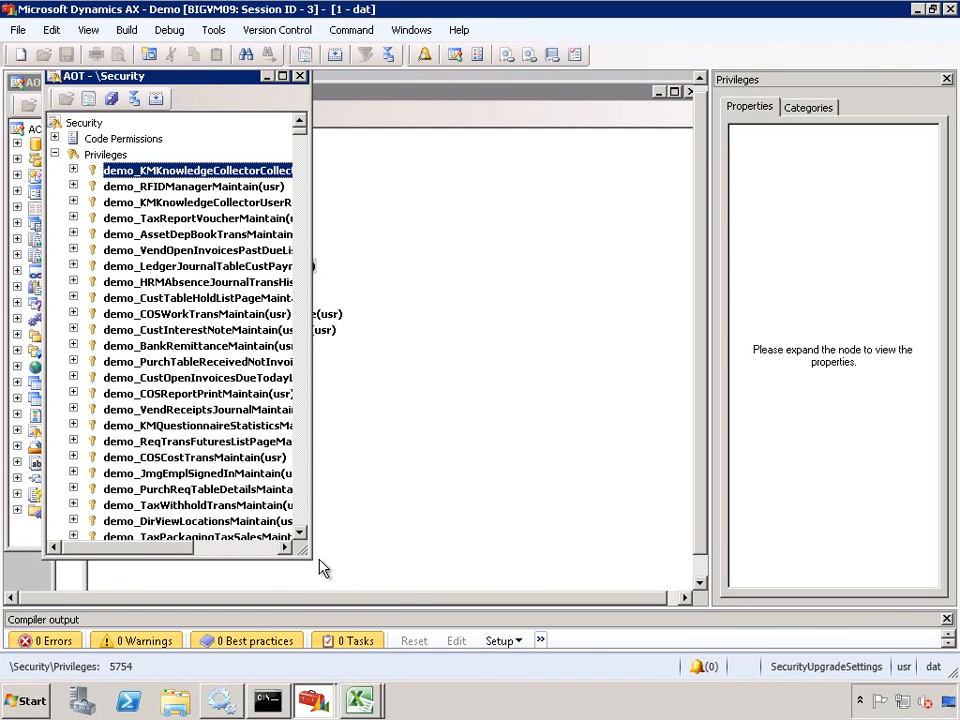
drag(312, 560, 466, 592)
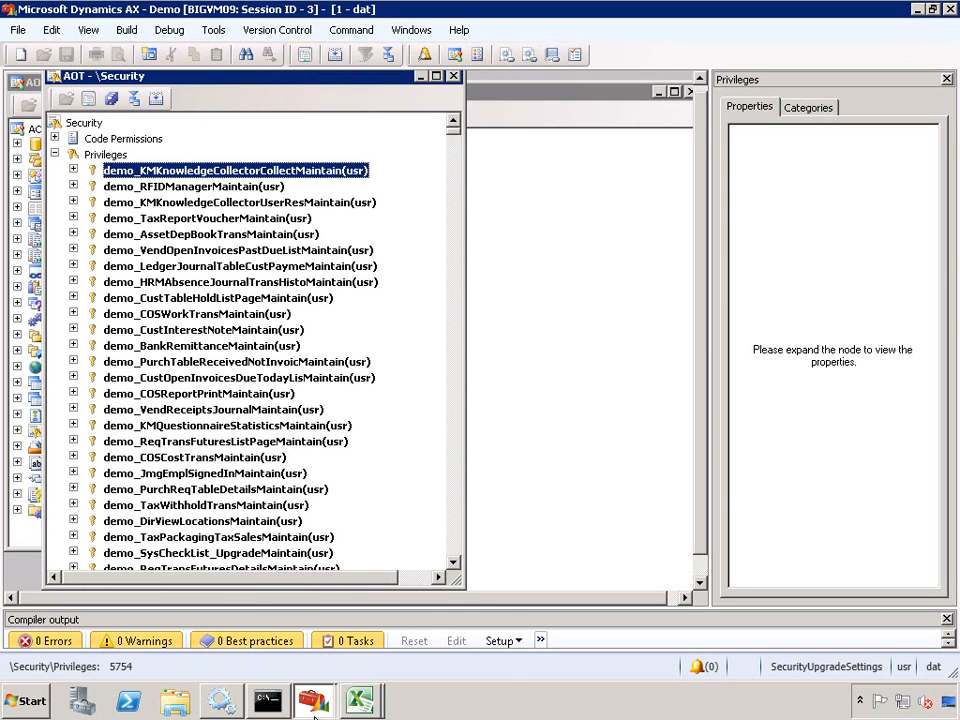
- Return to the Security Upgrade Wizard and proceed from the suggestions to the custom role generation options
mouse_move(313, 703)
click(255, 660)
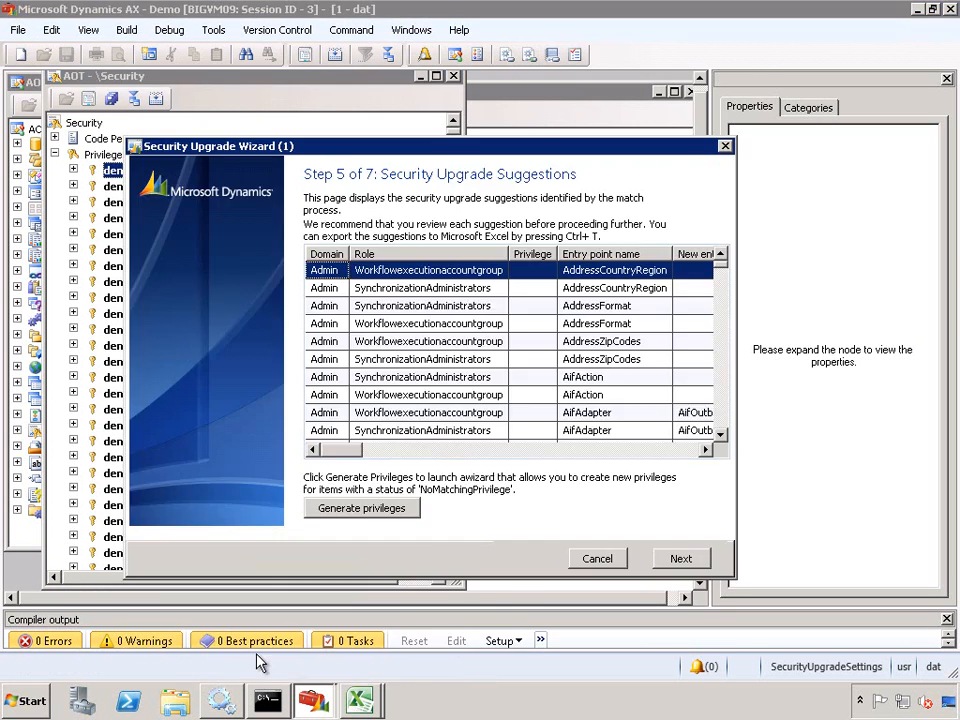
click(678, 562)
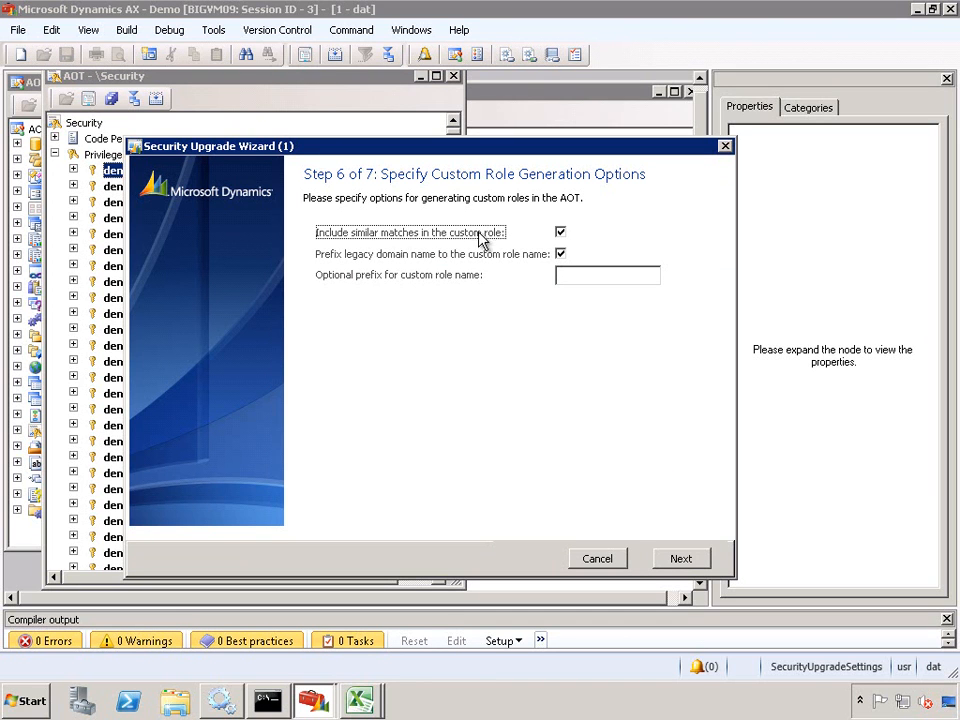
- Switch to Excel's Book2, filter Sheet1's Status column to Similar only, and review the matching entry points and access rights
click(364, 703)
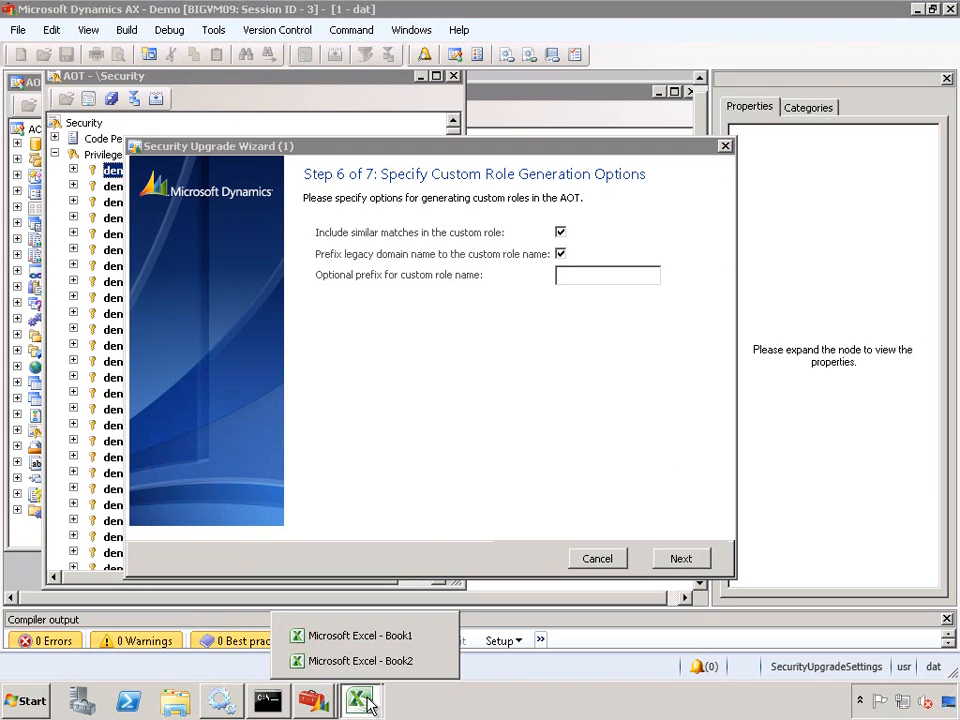
click(362, 662)
click(45, 296)
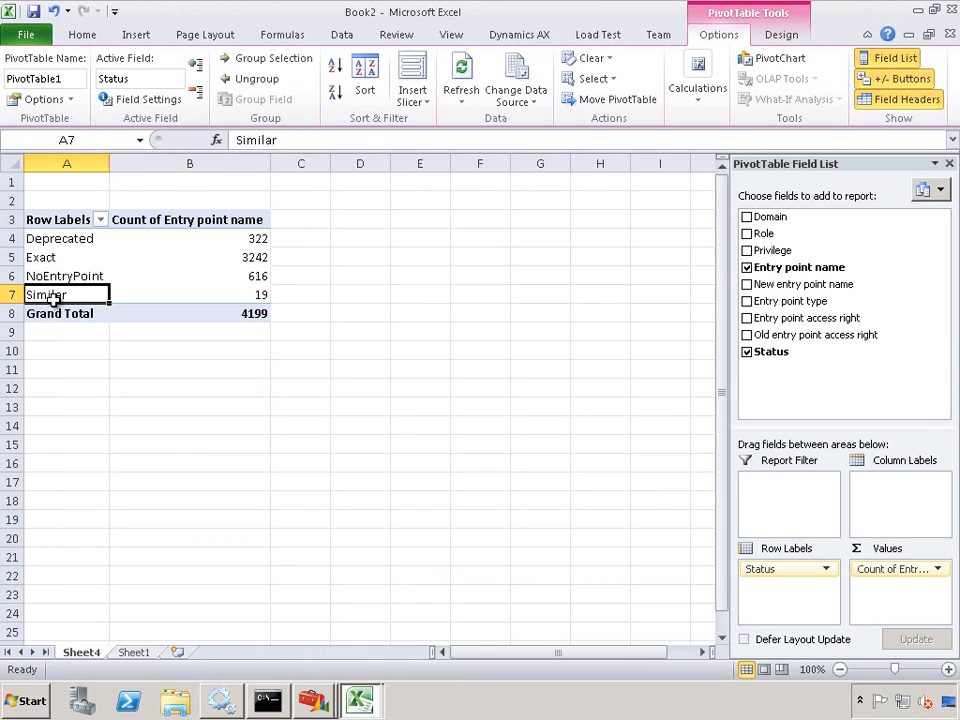
click(134, 652)
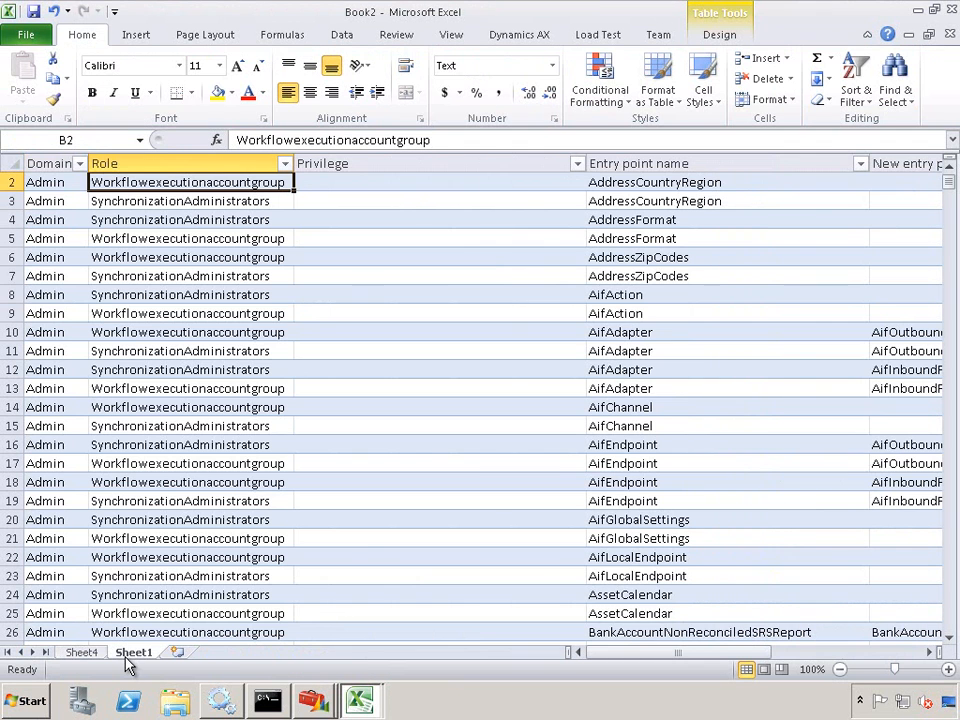
drag(724, 655, 850, 660)
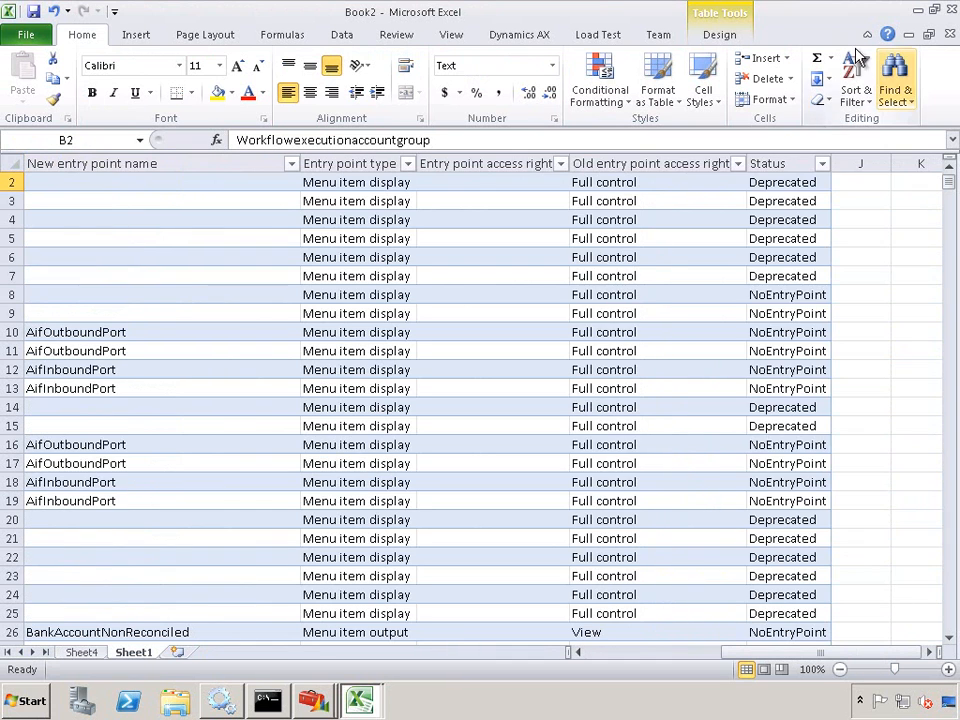
click(821, 163)
click(636, 337)
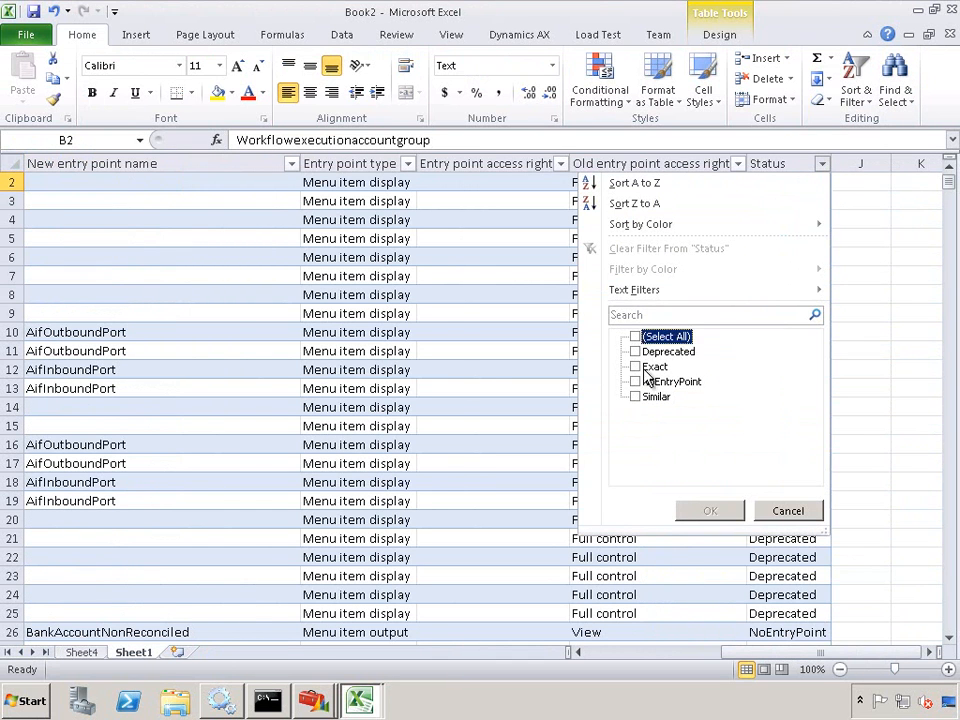
click(635, 396)
click(709, 511)
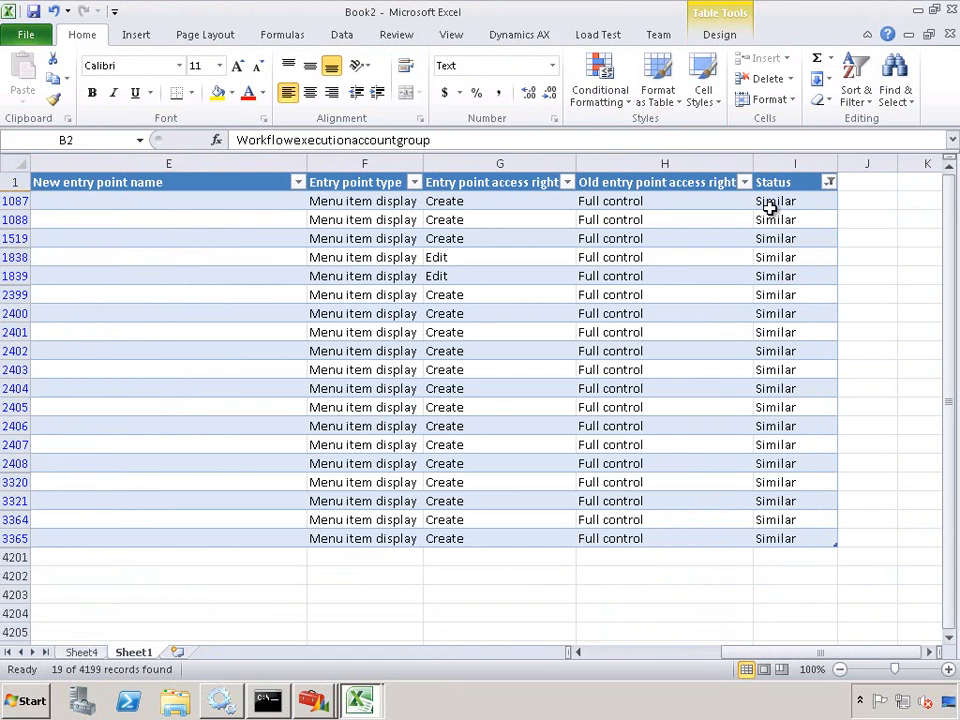
mouse_move(777, 656)
mouse_down()
mouse_move(617, 658)
mouse_move(765, 671)
mouse_up()
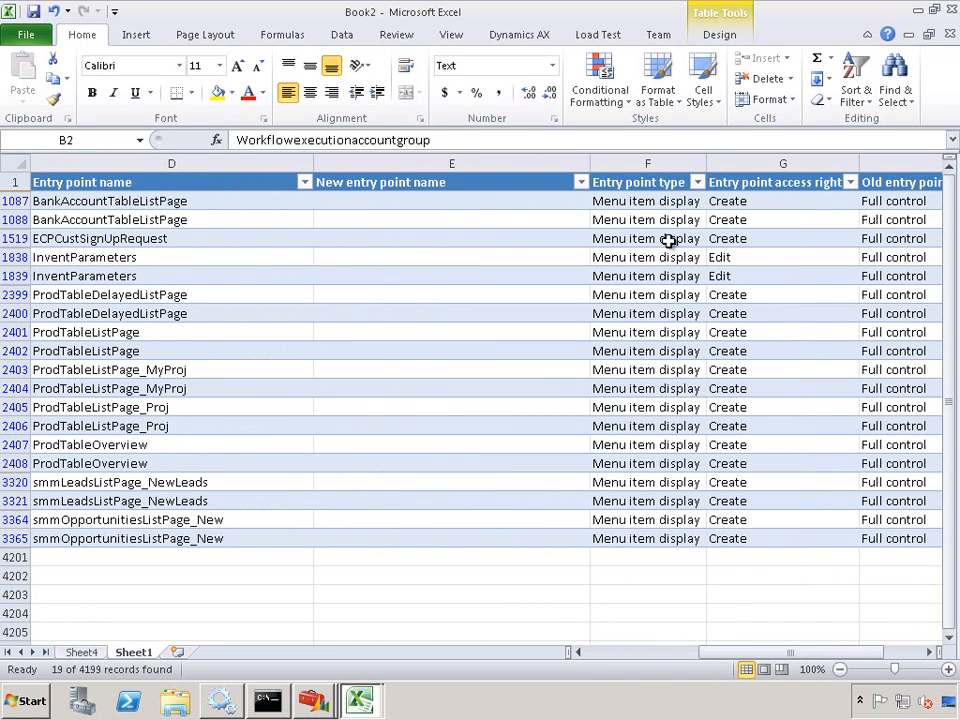
- Compare the entry point names with their new and old access rights for the Similar rows in Sheet1
drag(765, 649, 838, 673)
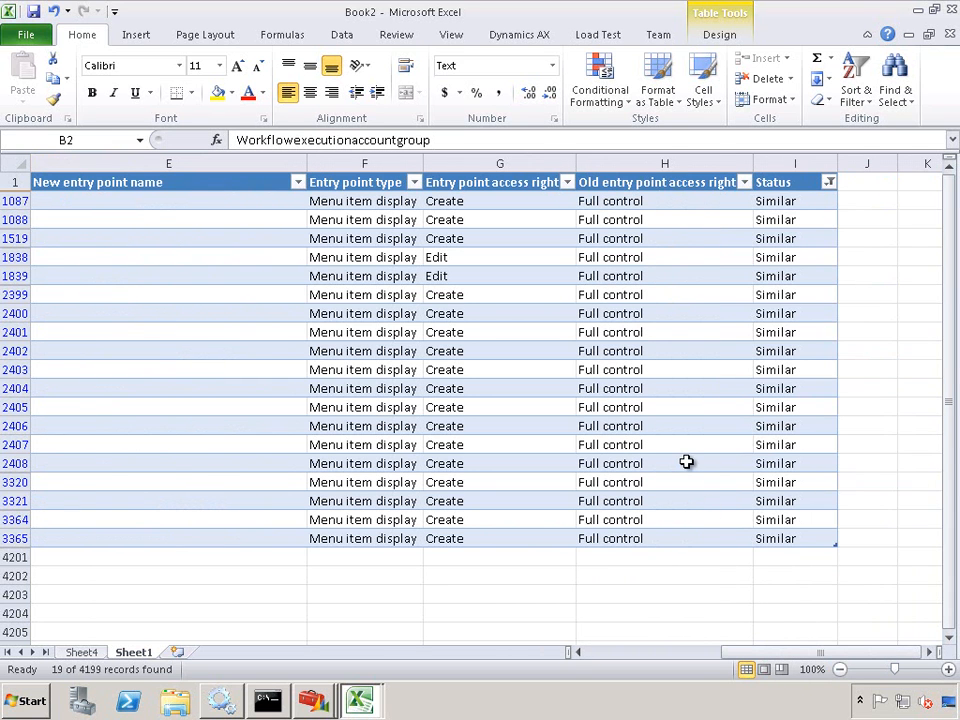
drag(764, 652, 750, 658)
click(100, 201)
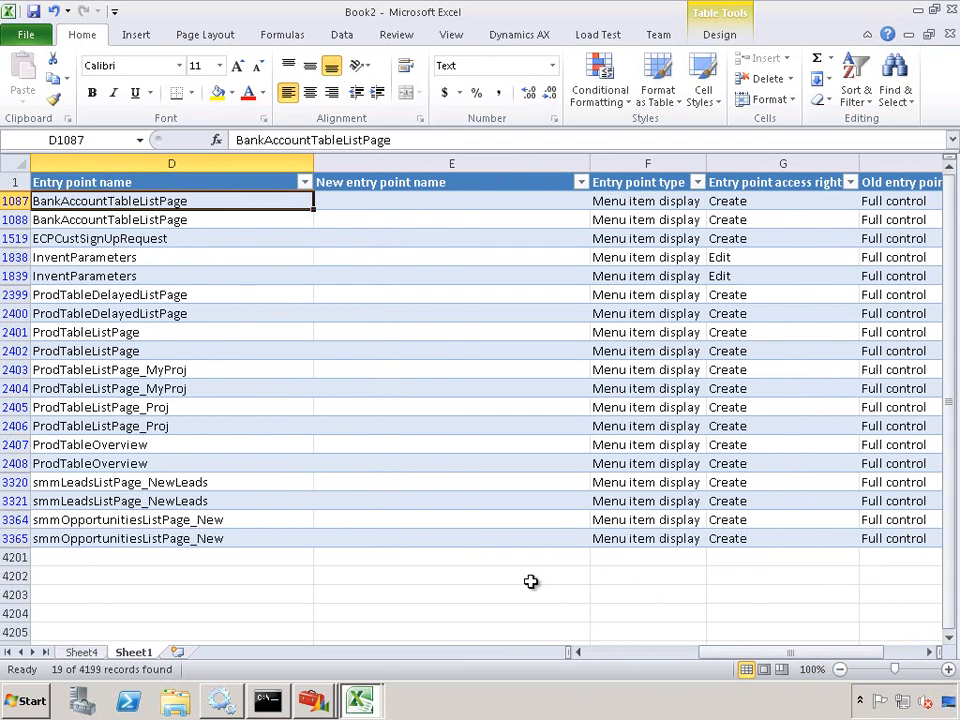
drag(846, 658, 866, 658)
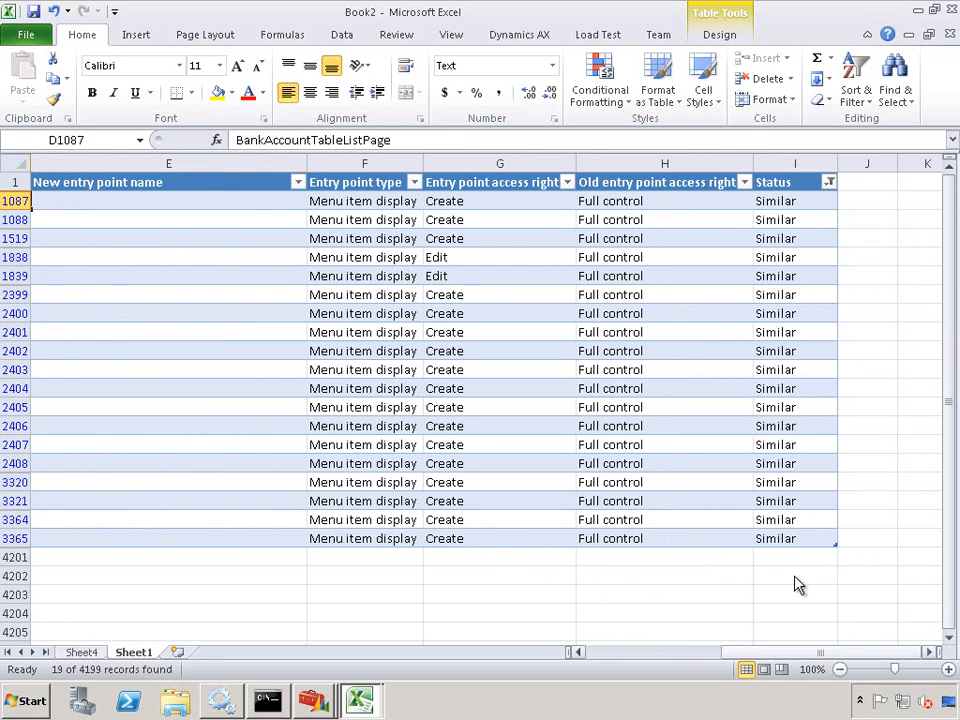
click(604, 203)
click(491, 200)
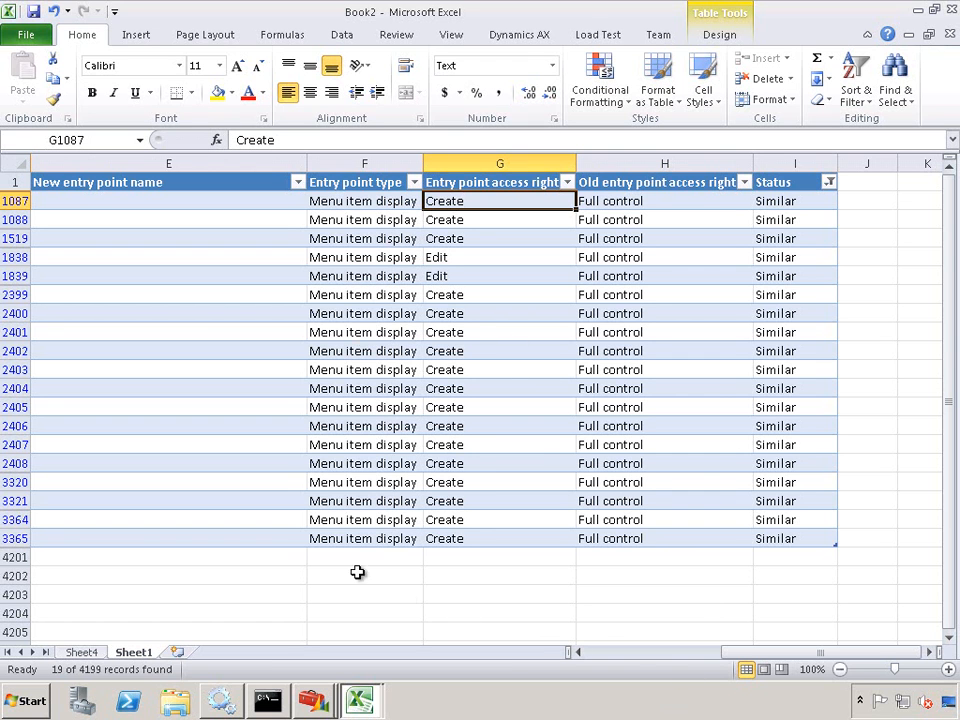
- Switch to the Security Upgrade Wizard and toggle the inclusion of similar matches in the custom role on and back off
click(313, 700)
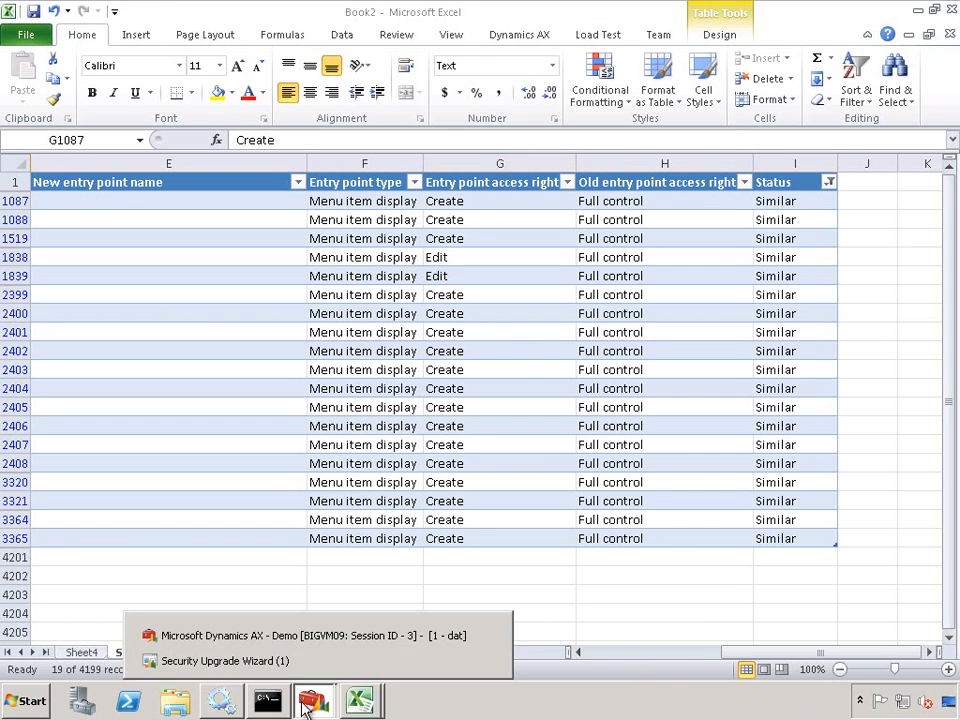
click(277, 661)
click(561, 234)
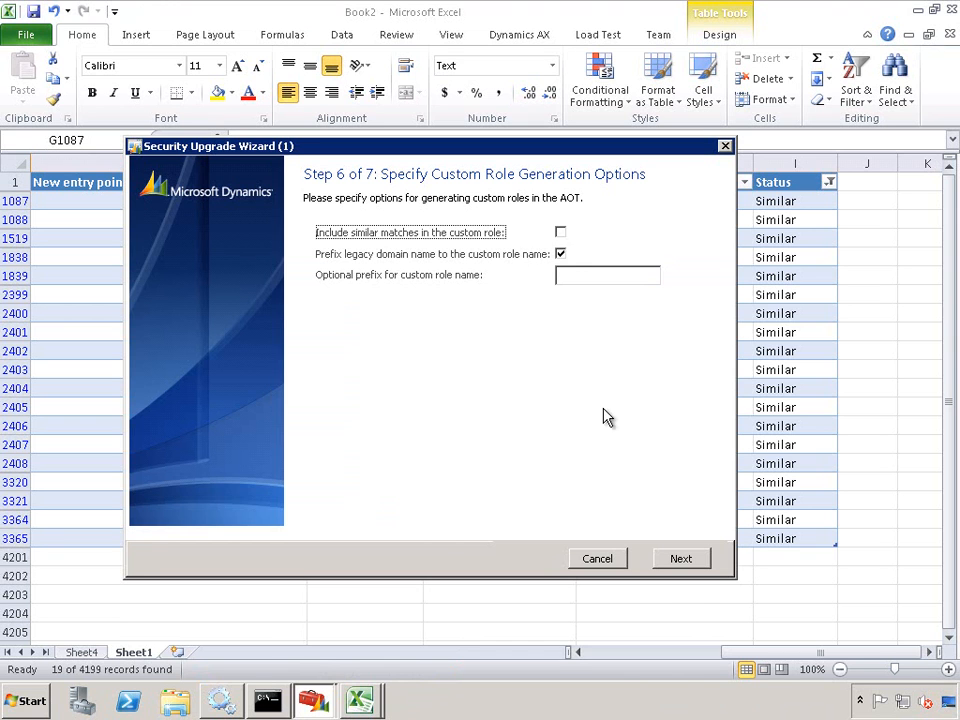
click(561, 233)
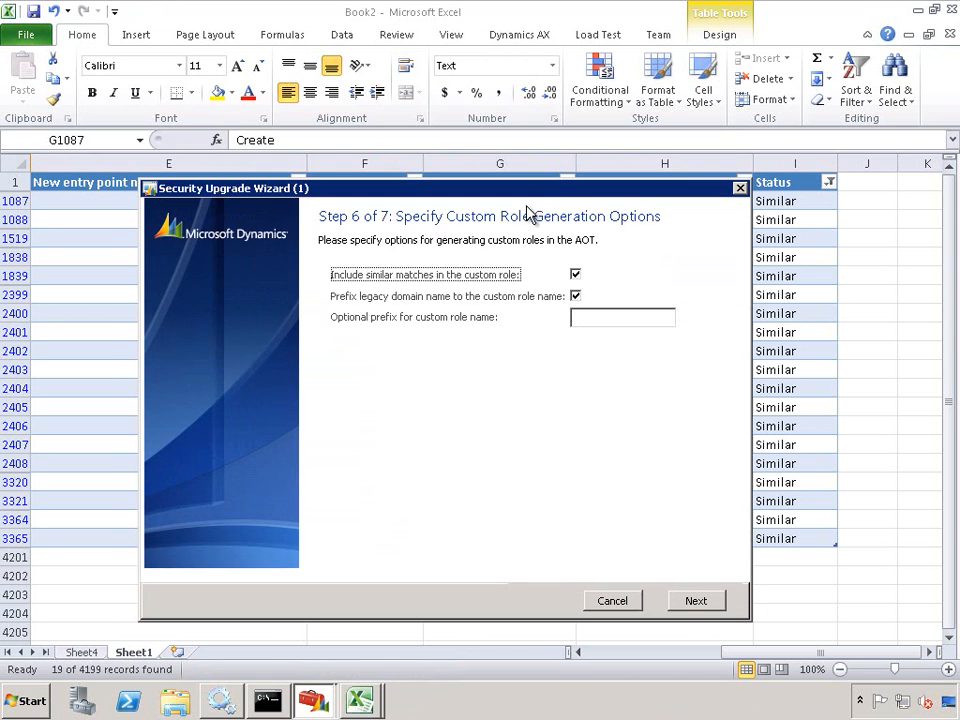
click(576, 276)
- Return to Excel's Book2, show all statuses again in Sheet1, and review the Domain and Role columns
click(645, 662)
drag(761, 668, 576, 638)
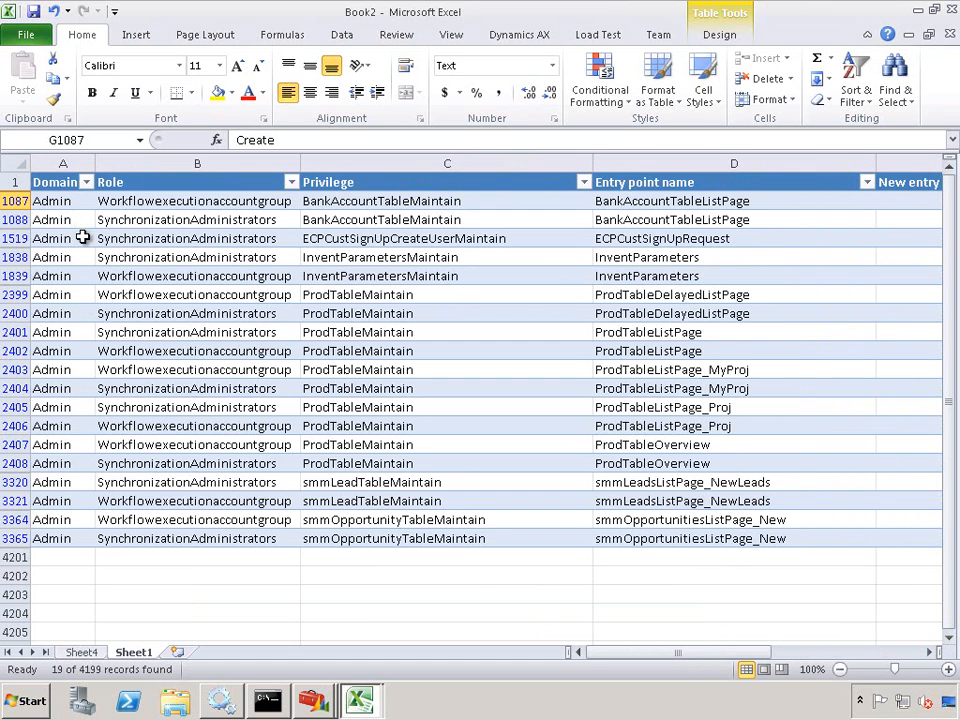
drag(740, 652, 885, 652)
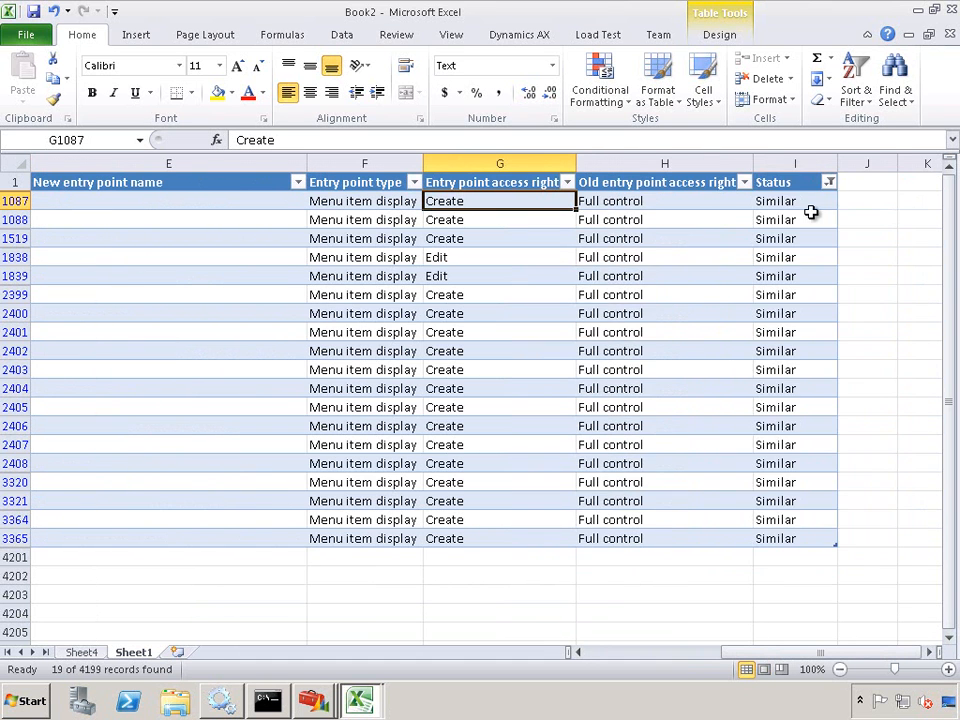
click(829, 182)
click(642, 355)
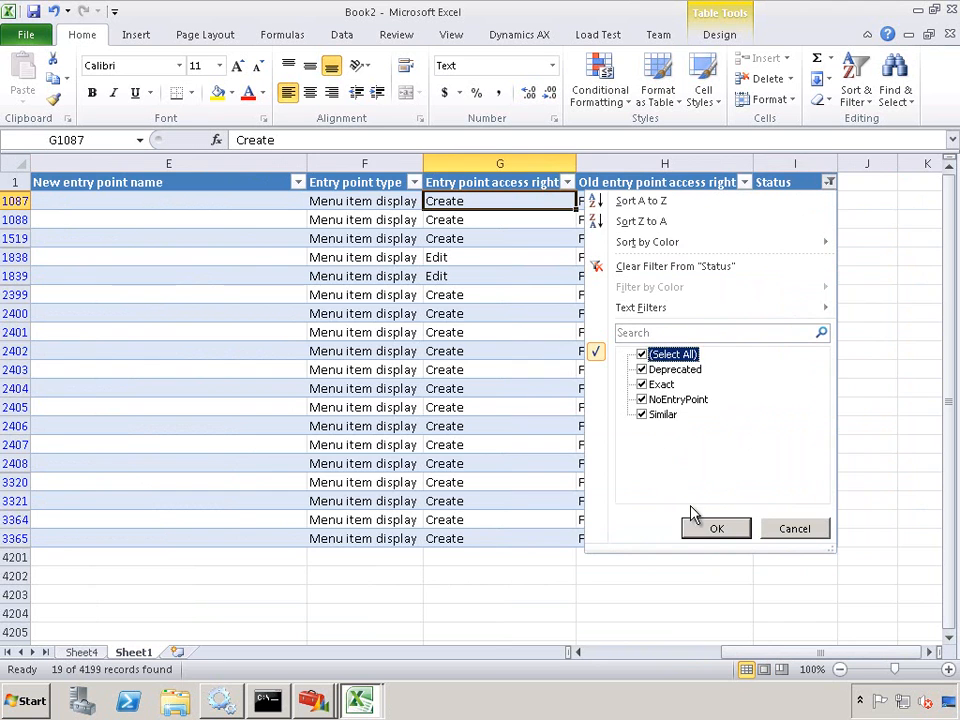
click(705, 527)
drag(790, 652, 643, 654)
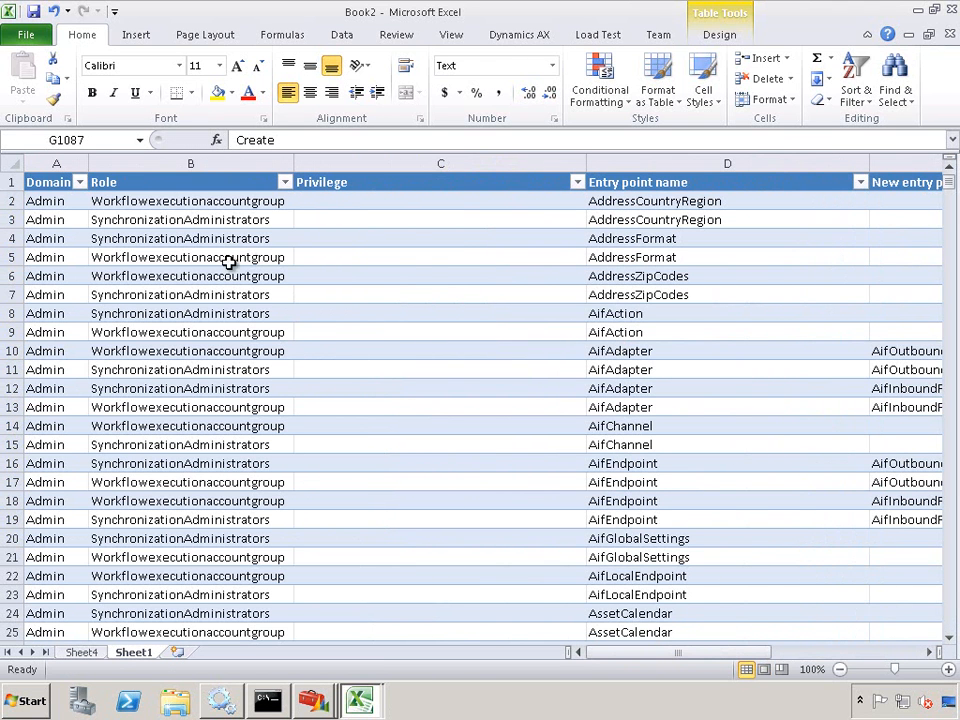
click(150, 201)
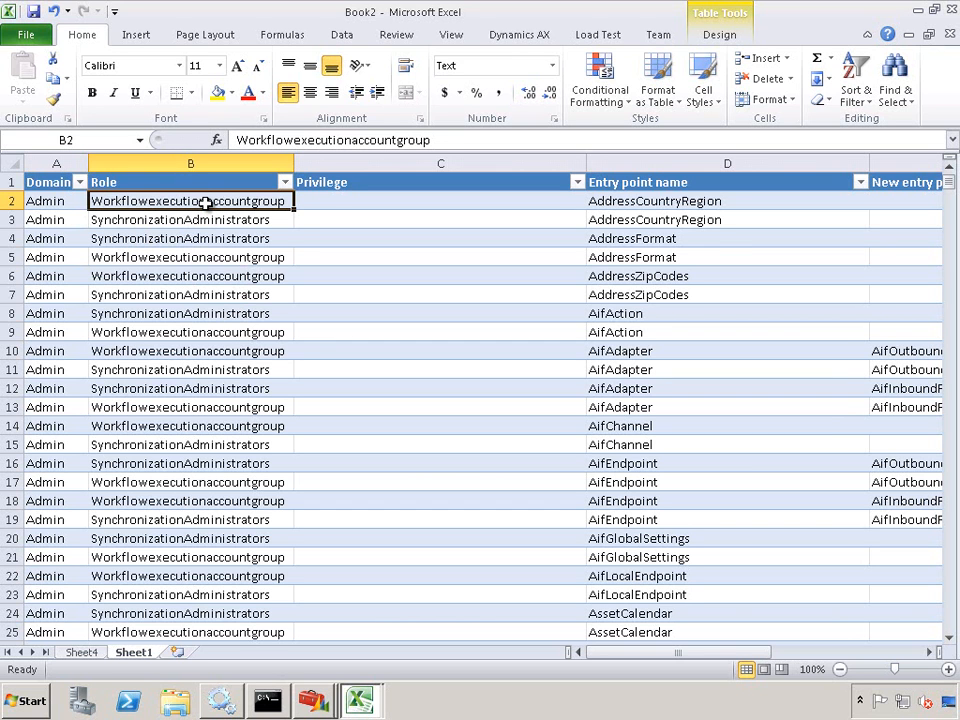
- In the Security Upgrade Wizard, include similar matches, keep the legacy domain prefix, prefix role names with demo, generate the custom roles and finish the wizard
click(313, 700)
click(298, 668)
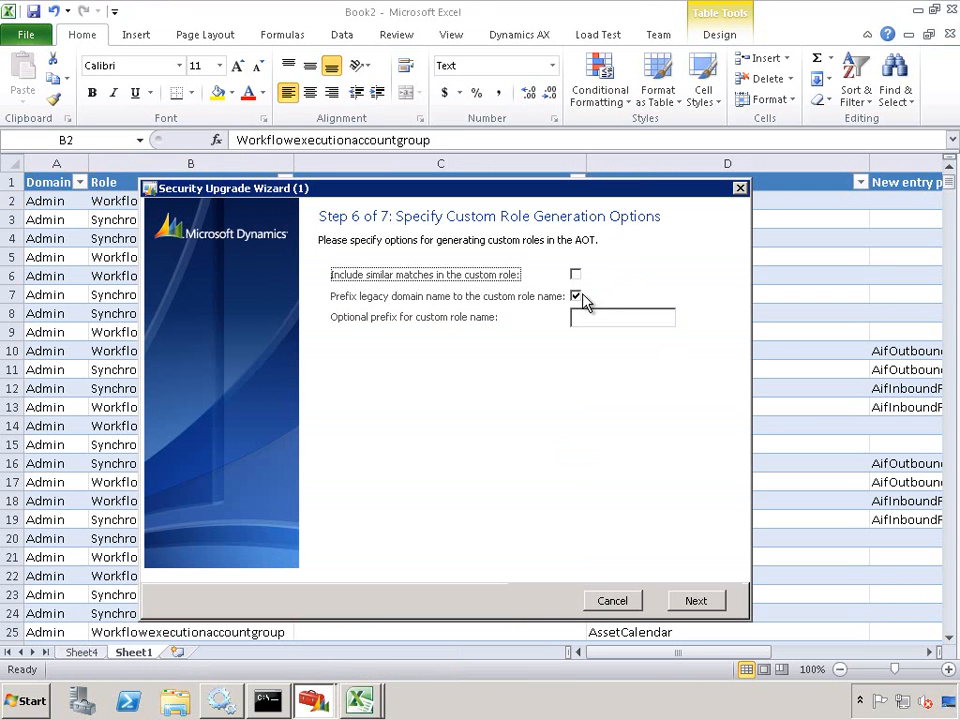
click(575, 274)
click(705, 600)
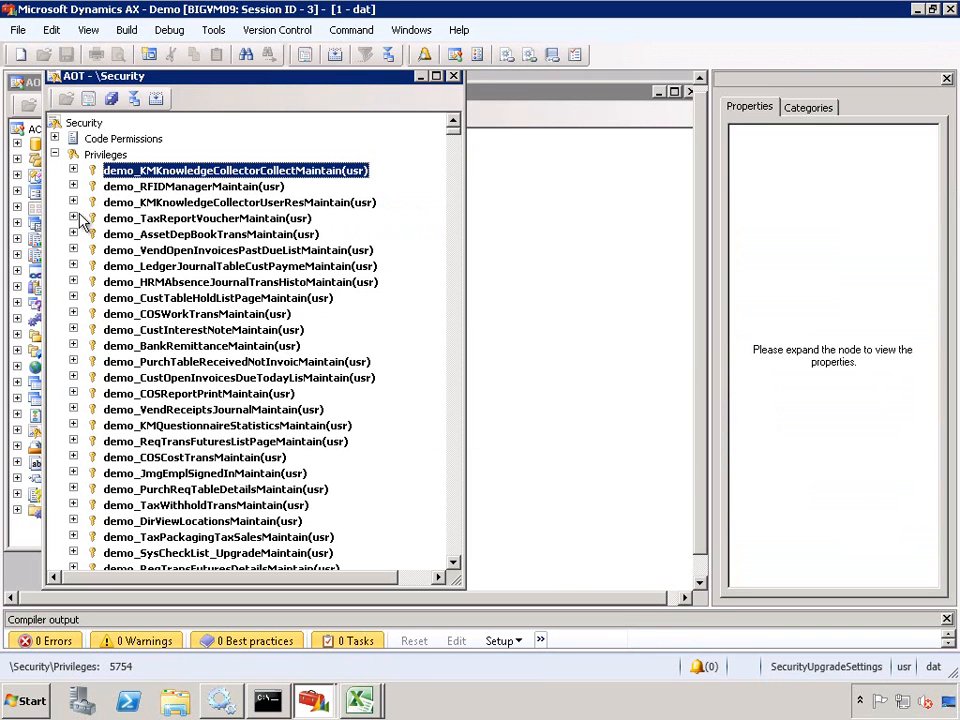
click(313, 700)
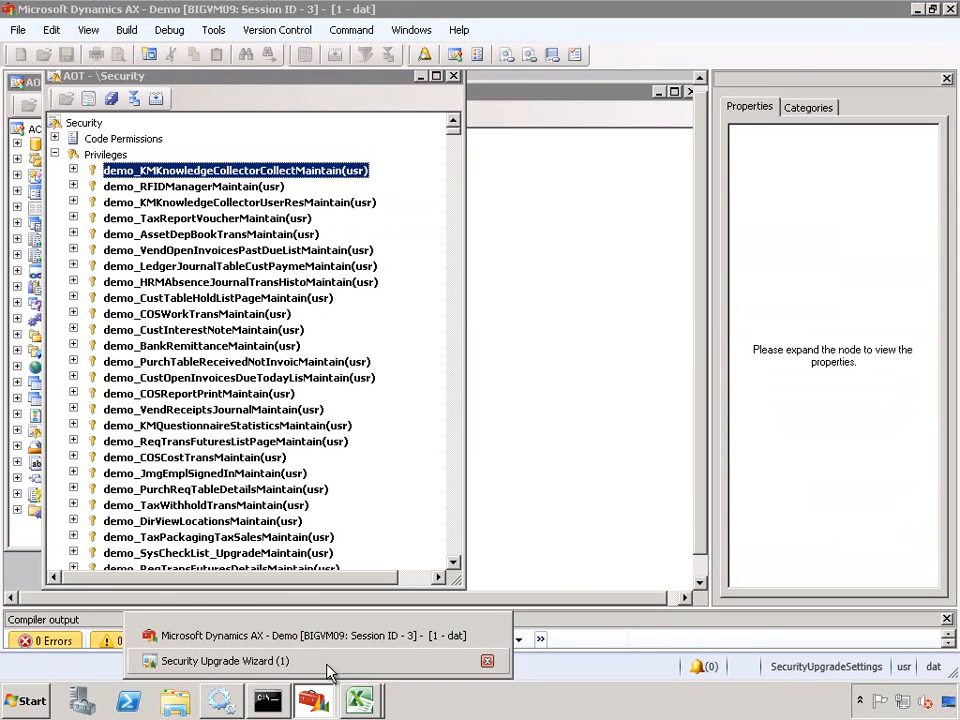
click(330, 668)
click(693, 605)
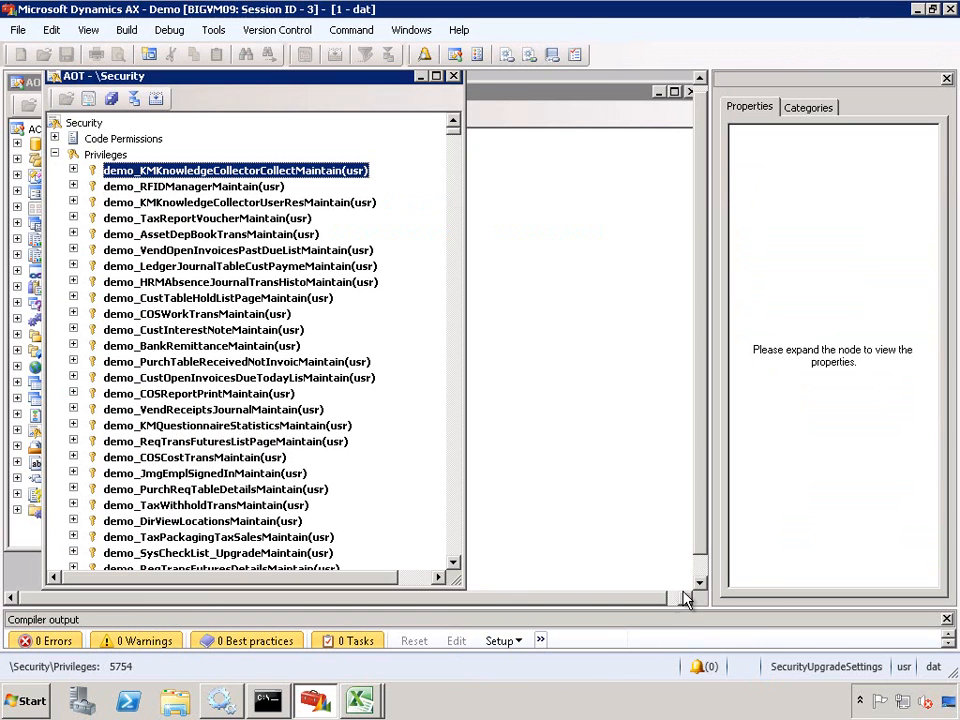
- In the AOT Security window, collapse the Privileges node, expand Roles and restore its application objects
click(55, 155)
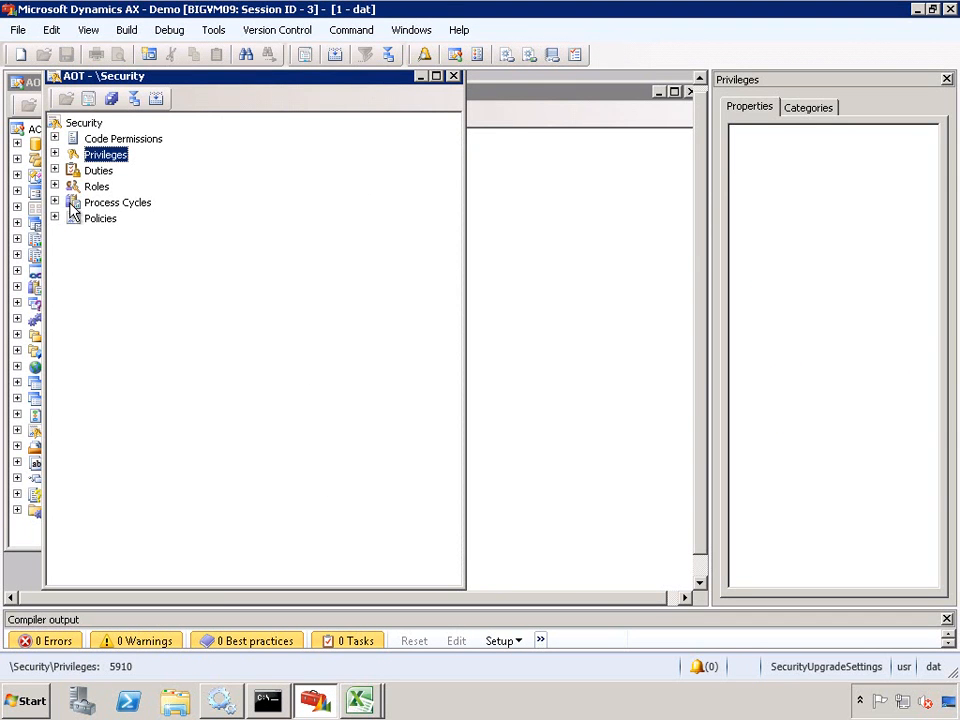
click(55, 186)
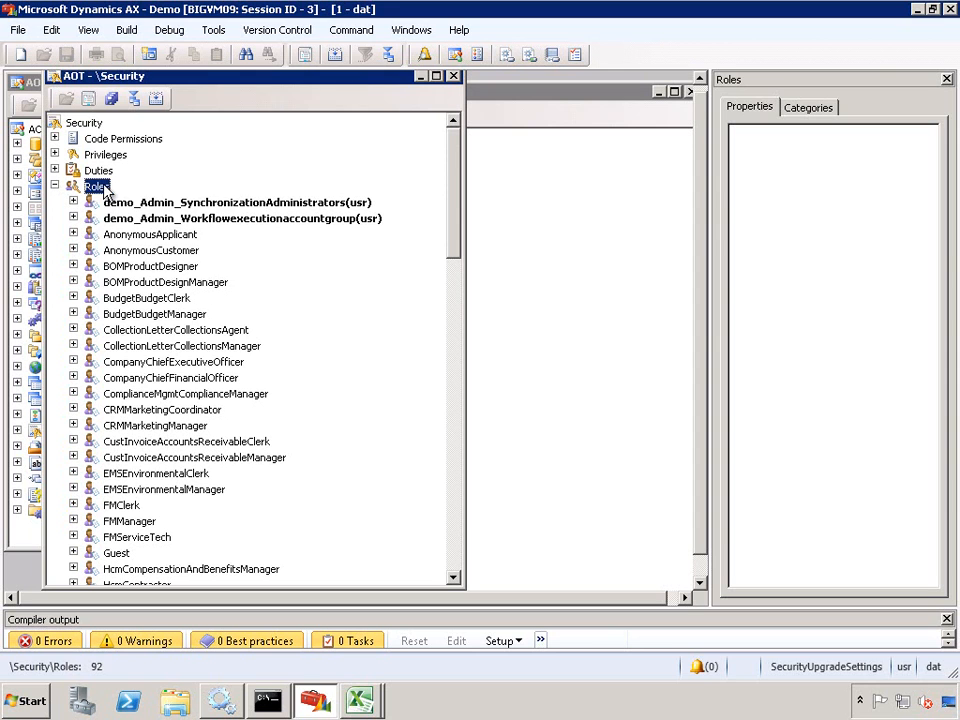
right_click(95, 187)
click(190, 318)
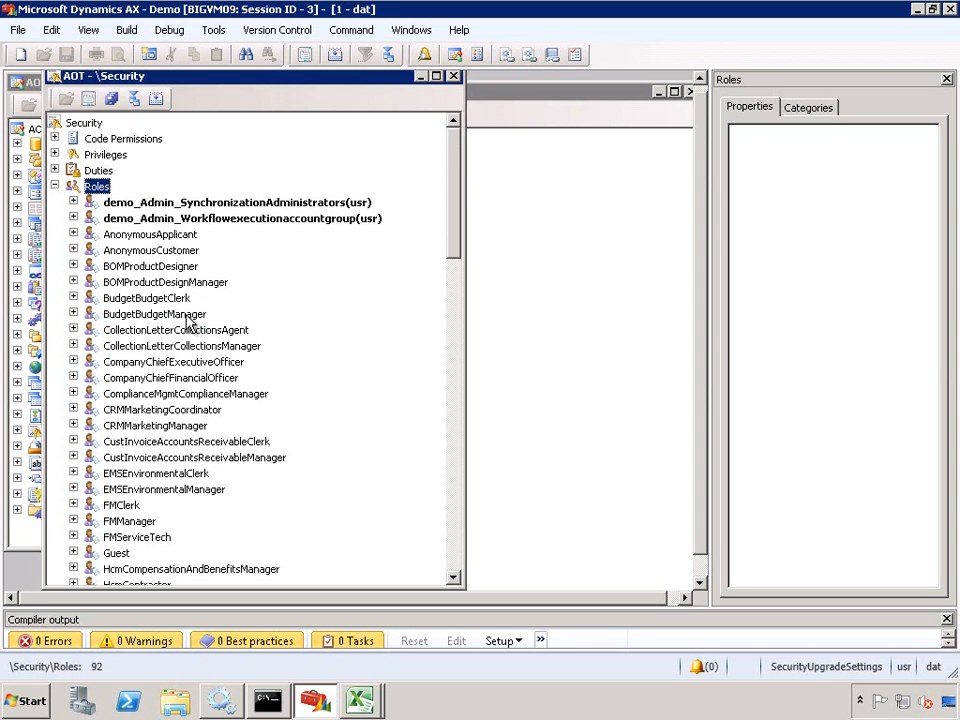
- Examine the properties of both generated demo_Admin roles and the privileges assigned to demo_Admin_SynchronizationAdministrators
click(146, 203)
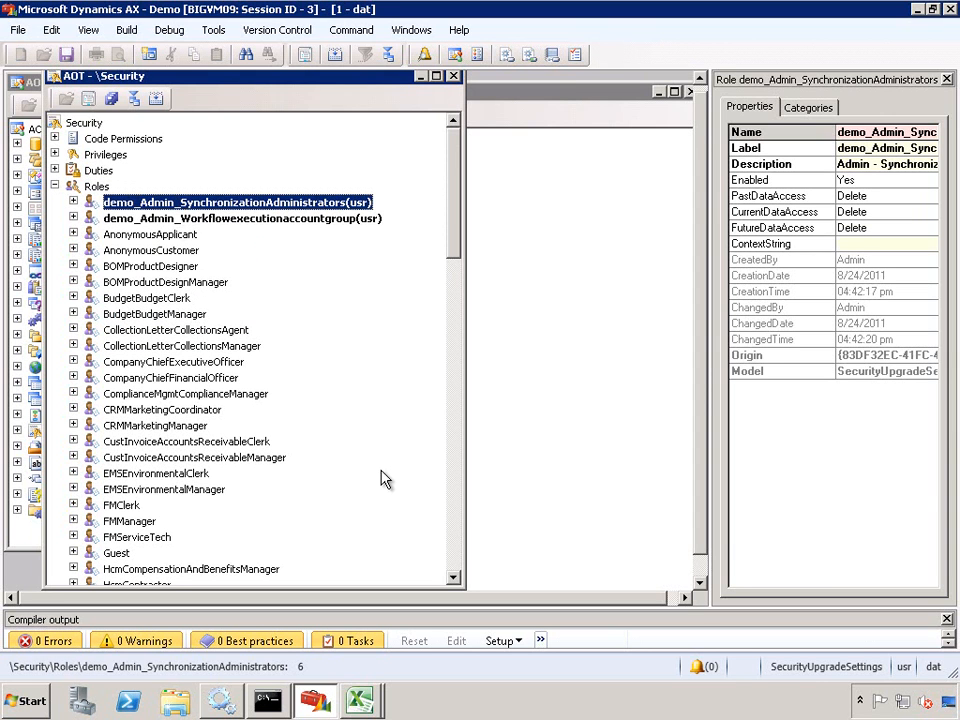
click(175, 218)
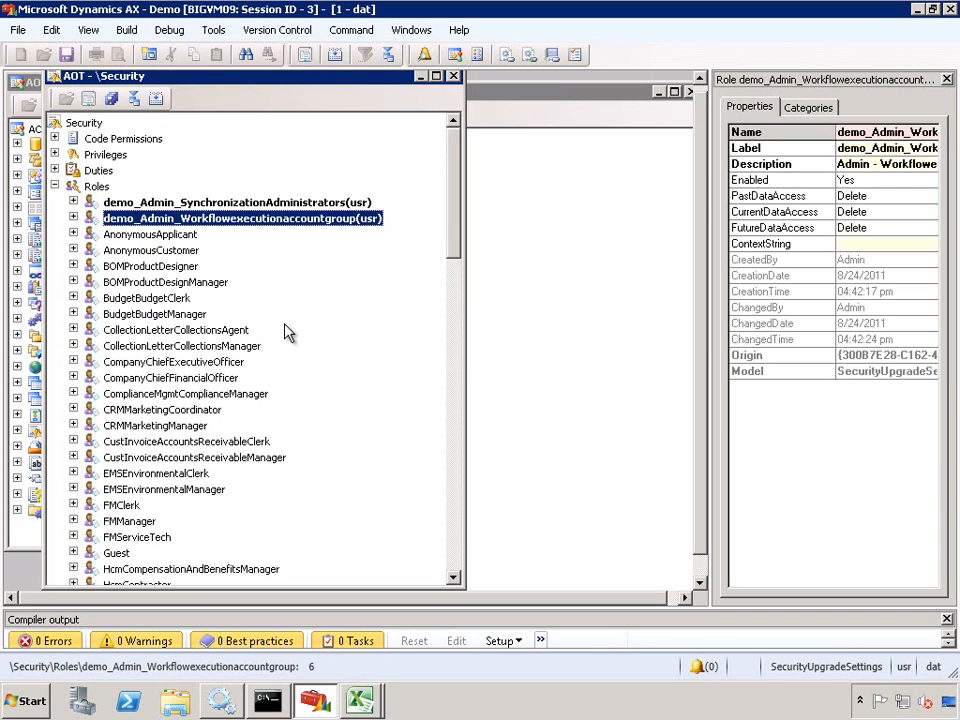
click(110, 203)
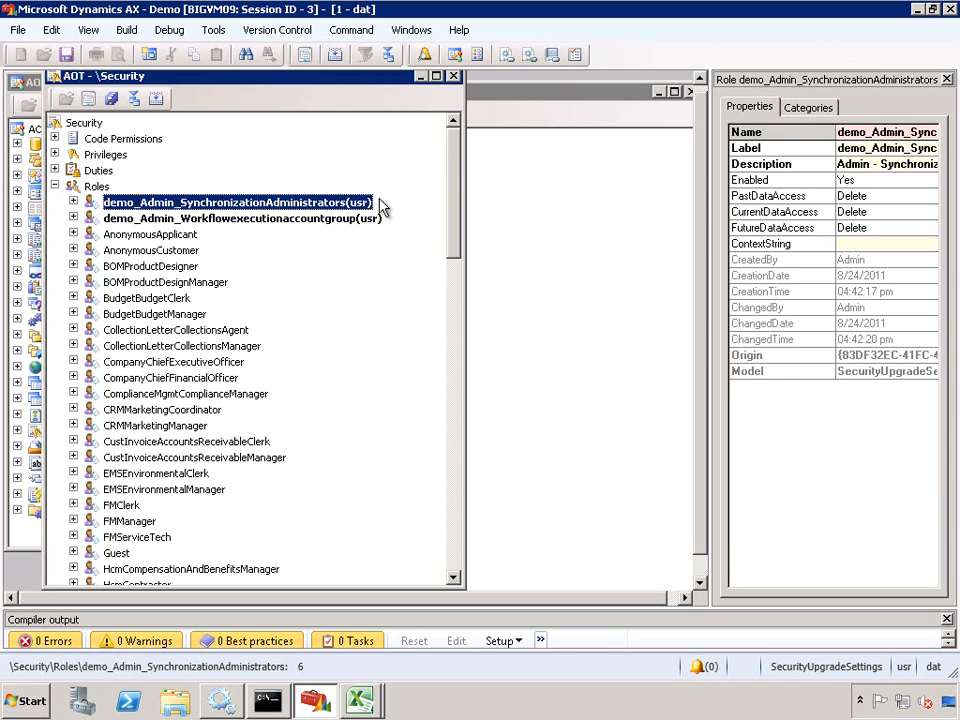
click(73, 201)
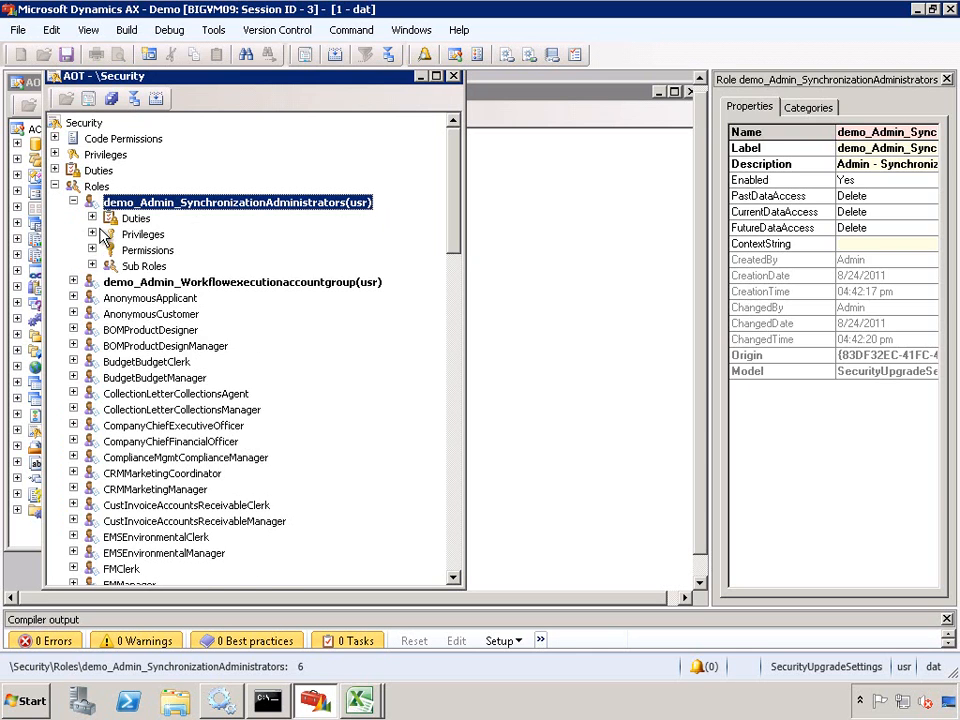
click(92, 233)
key(Down)
key(Down)
key(Down)
key(Down)
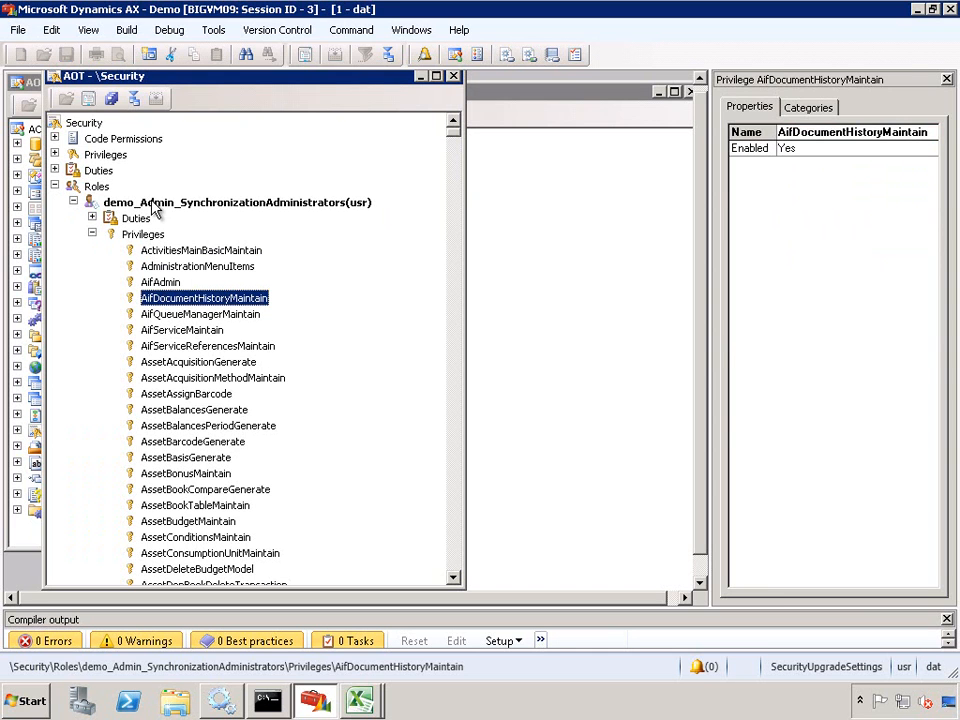
click(157, 203)
key(Left)
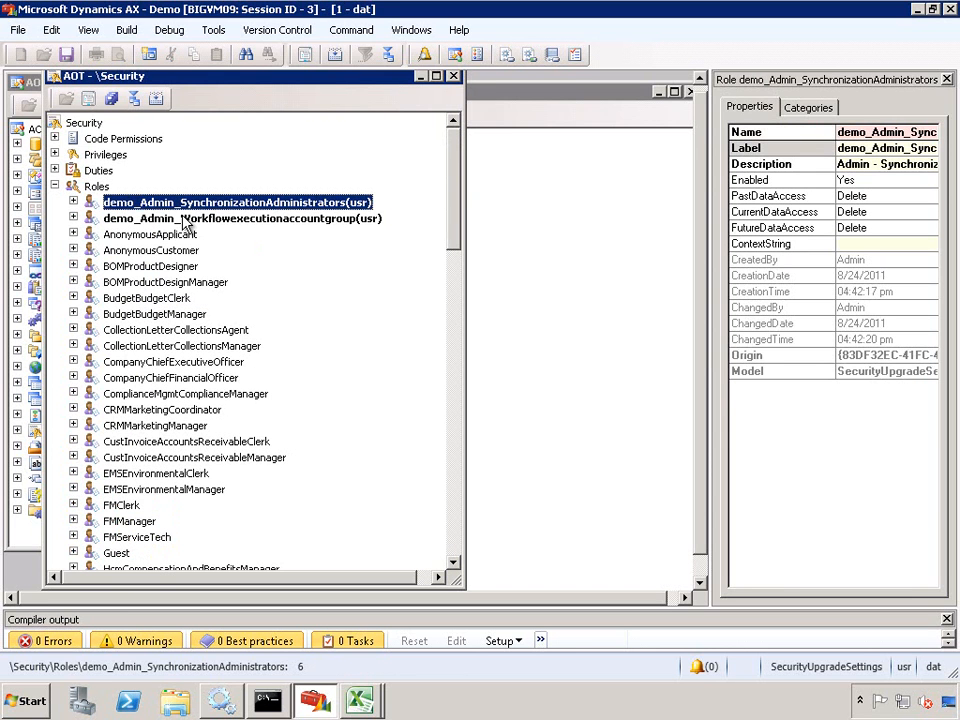